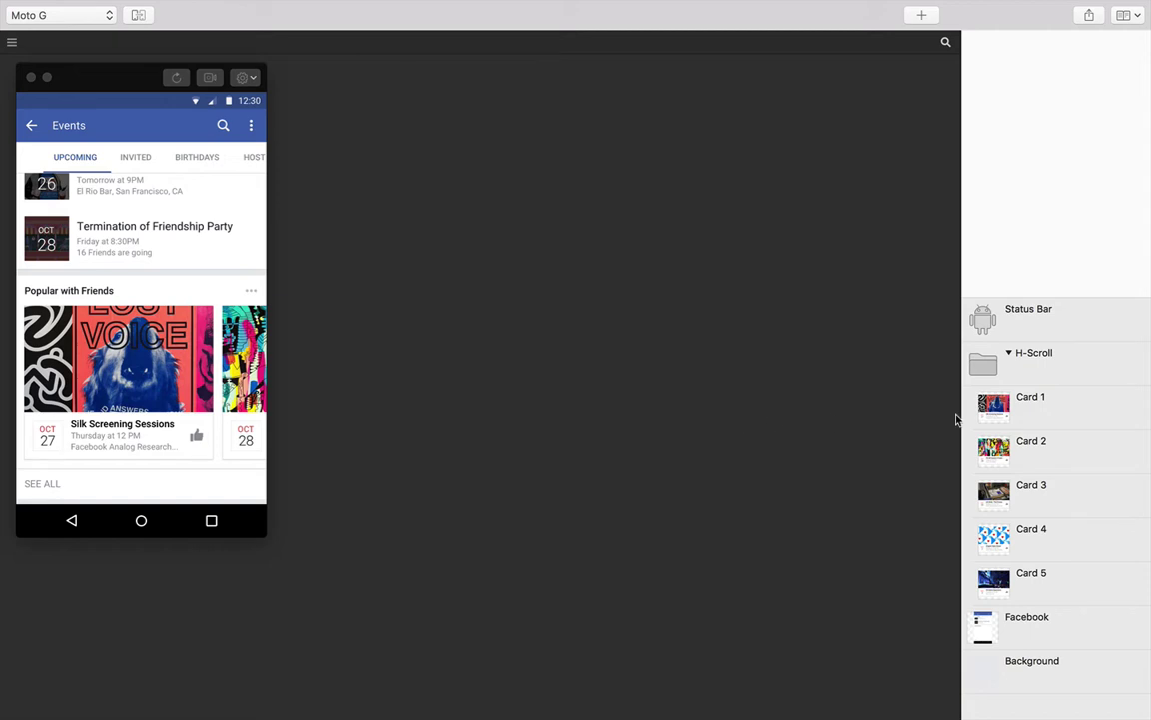
# Add a Scroll X touch interaction to the H-Scroll layer group.
pyautogui.click(1045, 406)
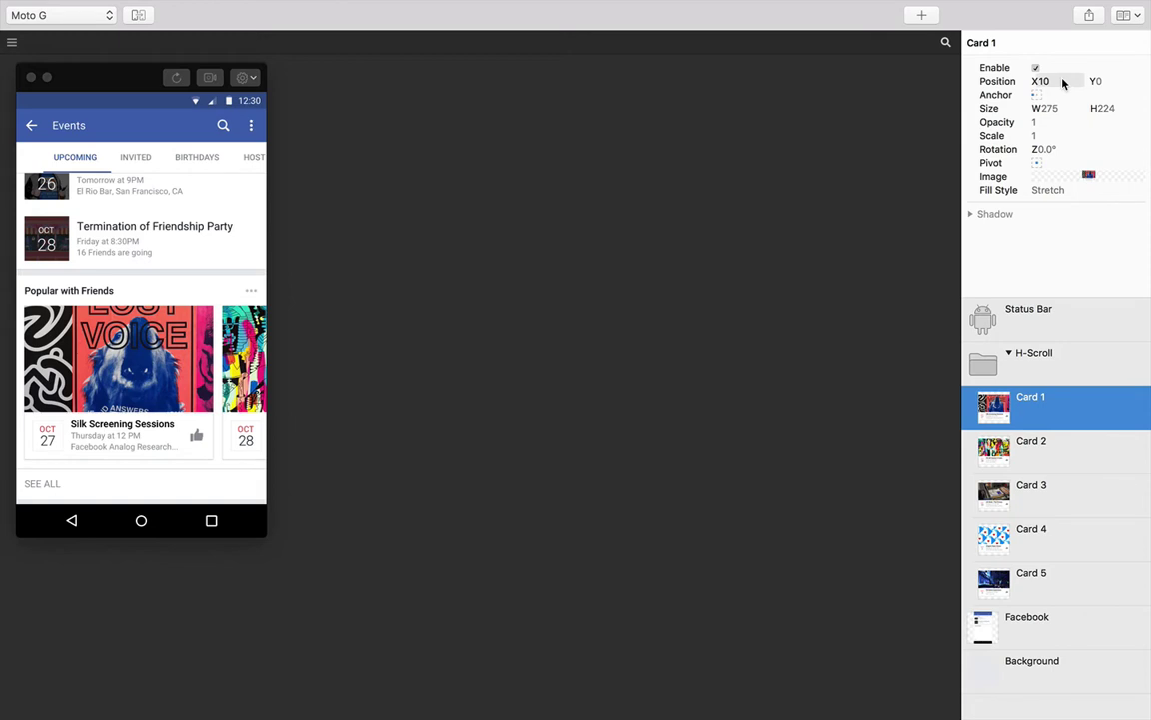
pyautogui.click(1059, 379)
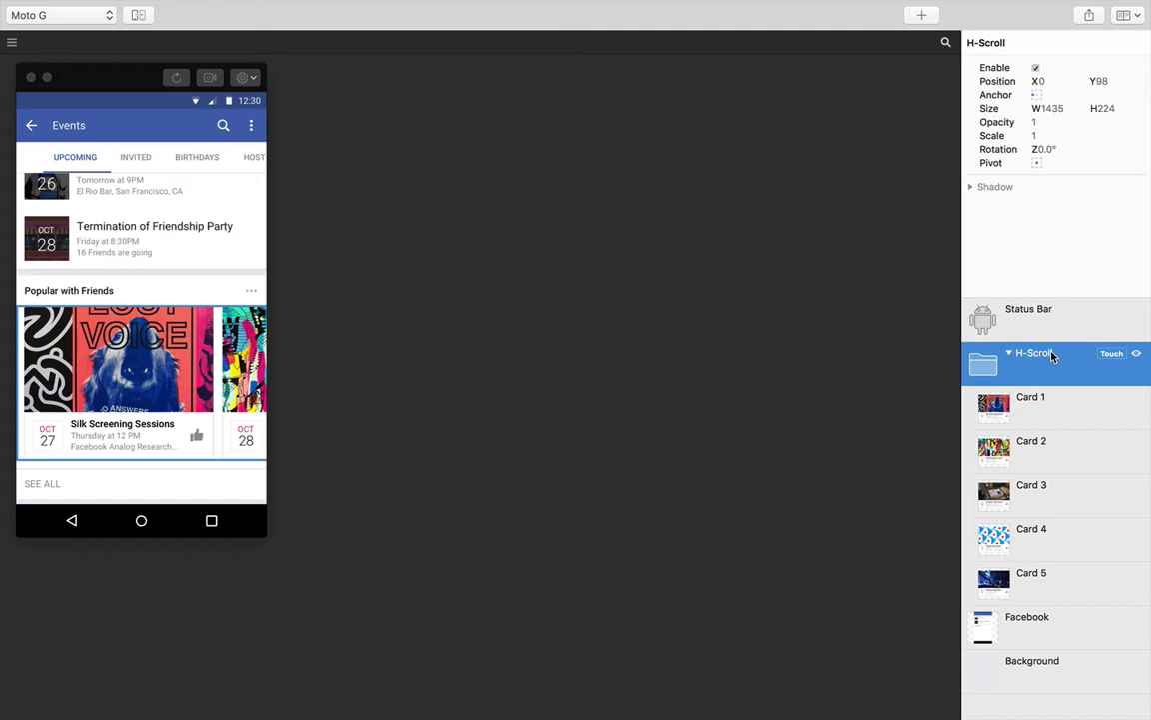
pyautogui.click(1112, 354)
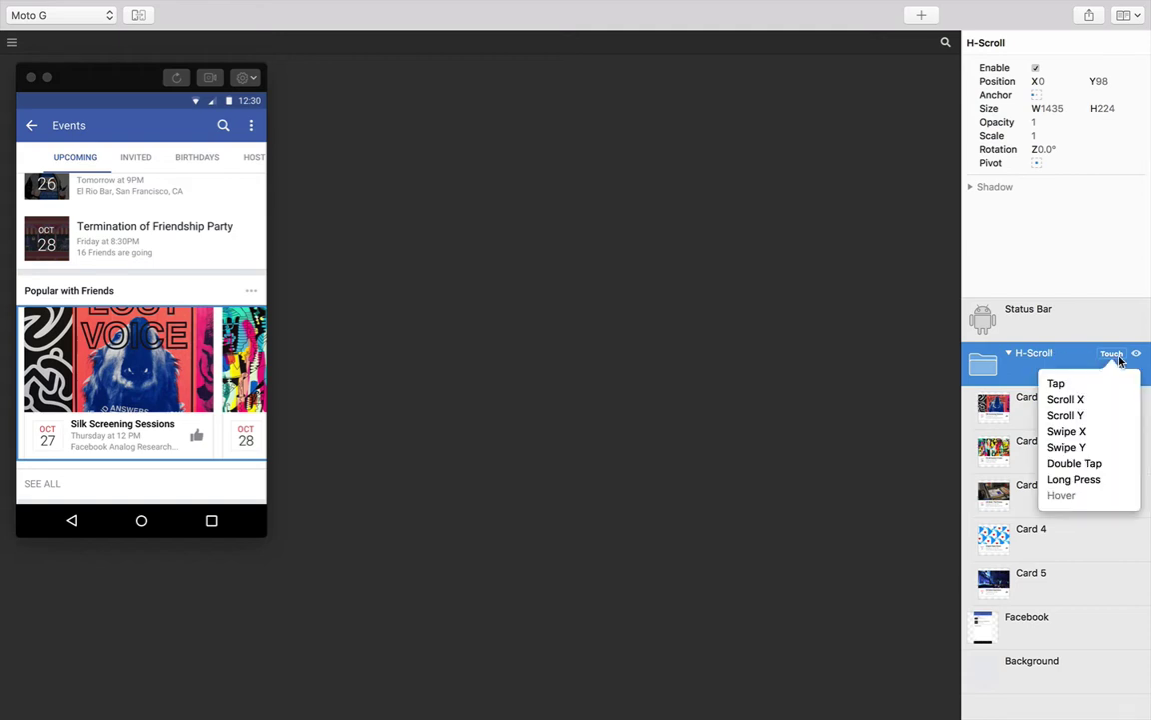
pyautogui.click(1093, 403)
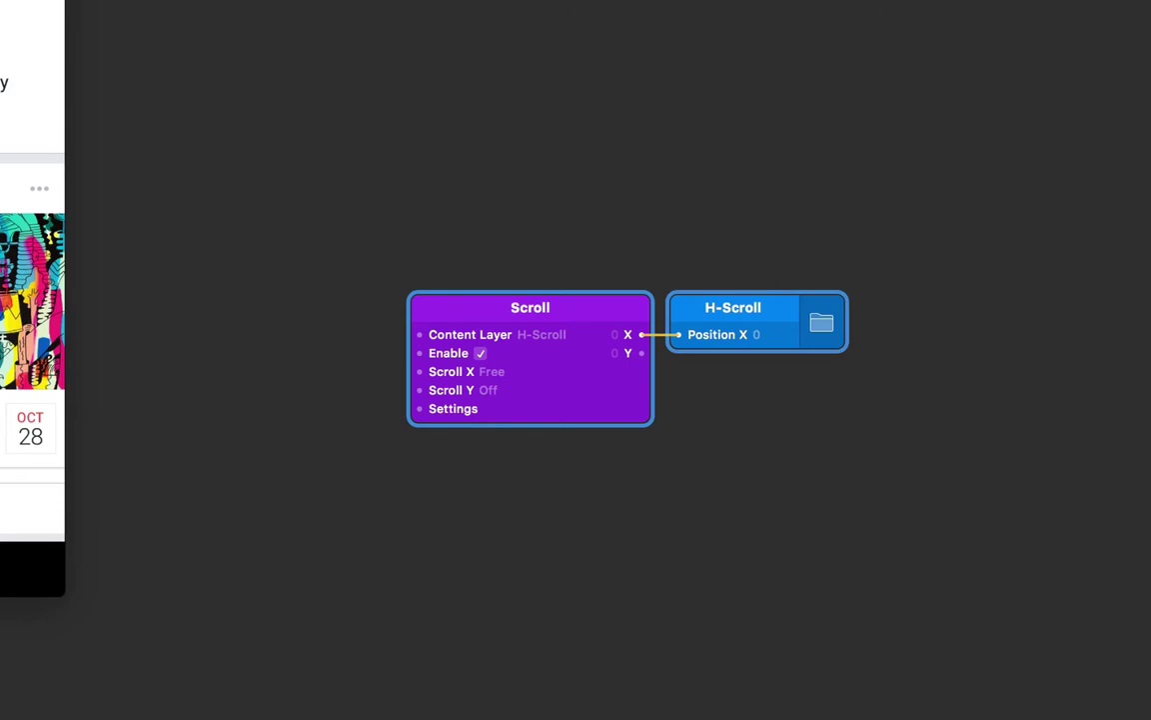
# Try the free horizontal scrolling in the preview, and set the Scroll patch's Scroll X to Paging.
pyautogui.click(50, 291)
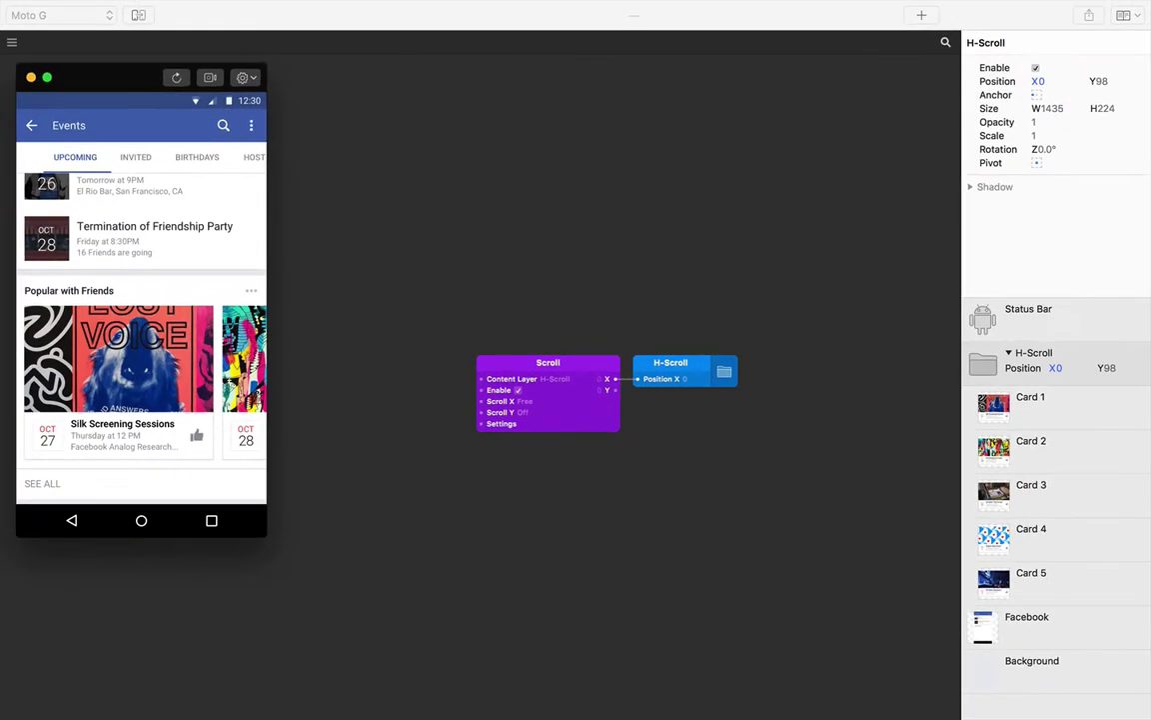
pyautogui.moveTo(222, 352); pyautogui.dragTo(339, 373)
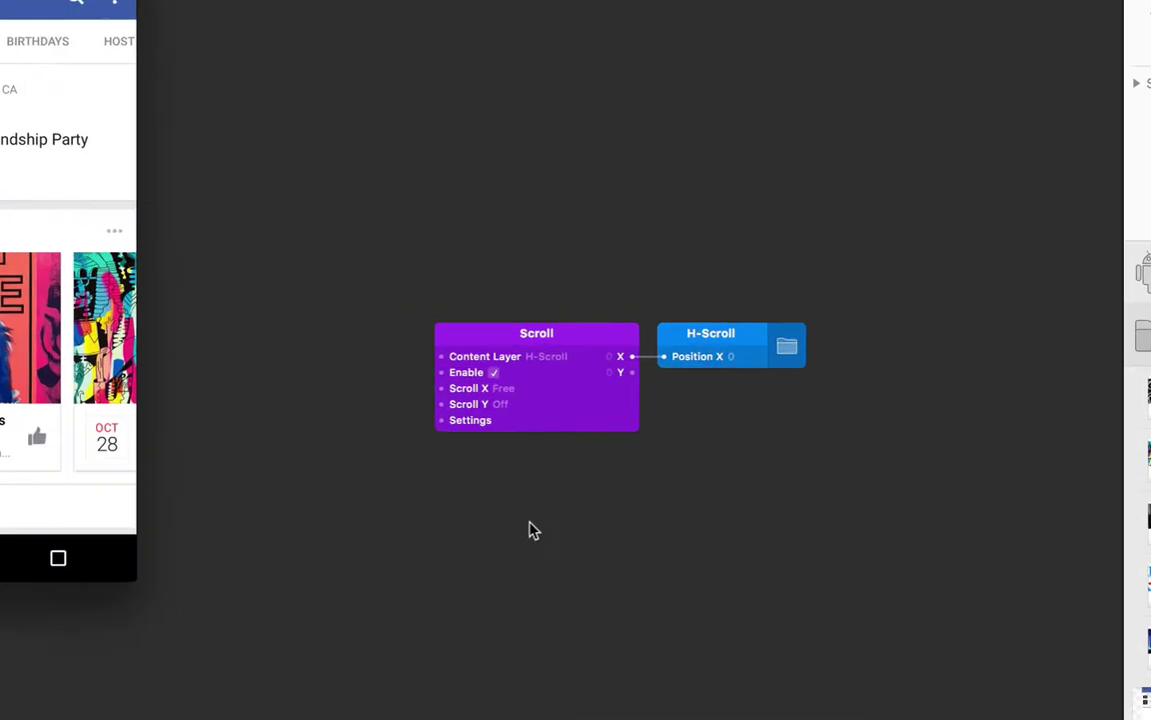
pyautogui.click(527, 402)
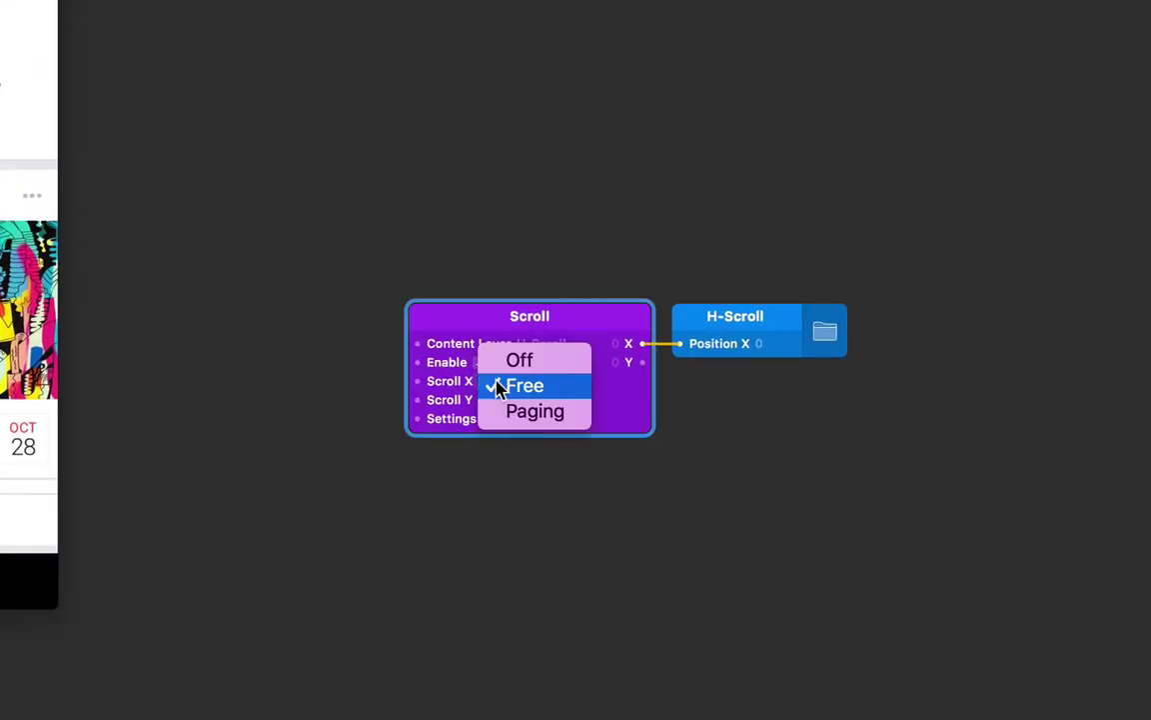
pyautogui.click(548, 414)
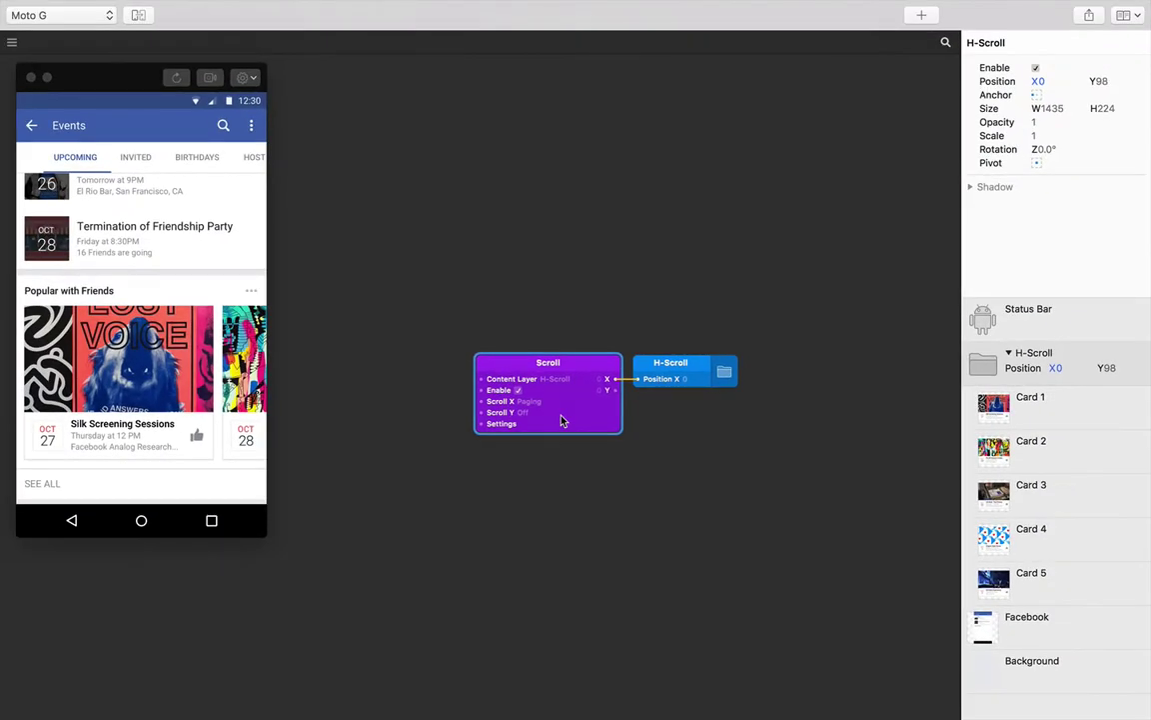
# Swipe through the event cards and back in the preview to check how the default paging aligns them.
pyautogui.moveTo(205, 330); pyautogui.dragTo(215, 355)
pyautogui.moveTo(80, 375)
pyautogui.mouseDown()
pyautogui.moveTo(206, 368)
pyautogui.moveTo(90, 368)
pyautogui.mouseUp()
pyautogui.moveTo(200, 380)
pyautogui.mouseDown()
pyautogui.moveTo(80, 372)
pyautogui.moveTo(200, 354)
pyautogui.moveTo(85, 373)
pyautogui.moveTo(200, 365)
pyautogui.mouseUp()
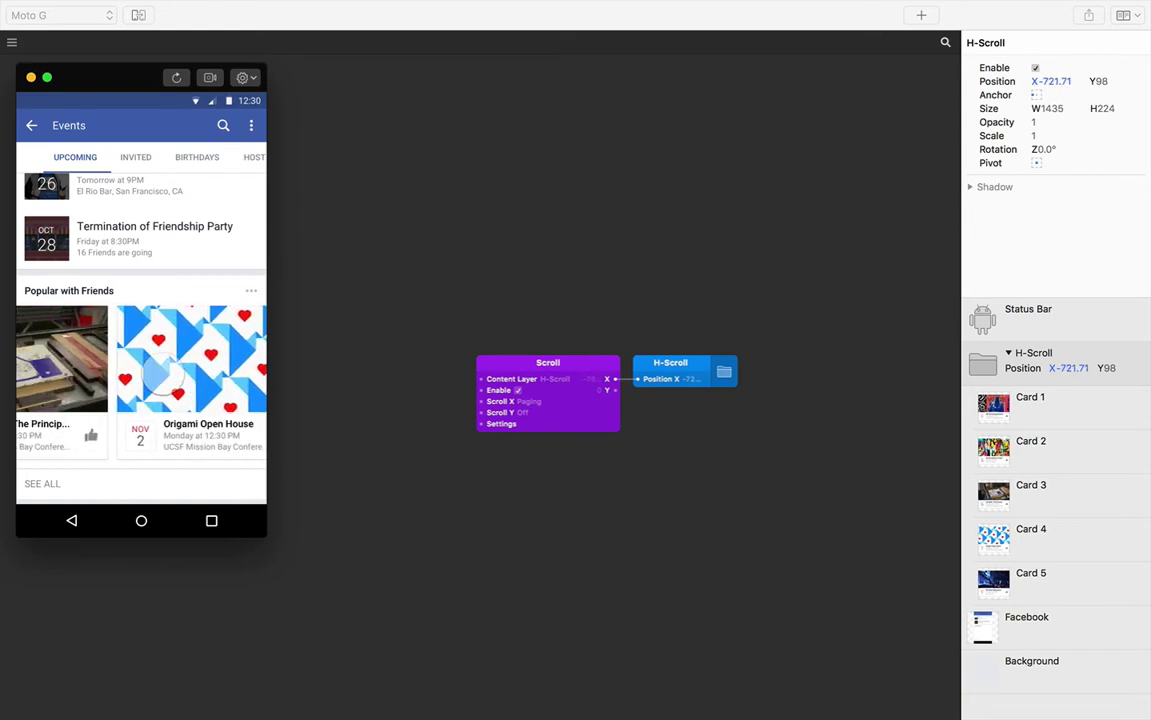
pyautogui.moveTo(85, 375); pyautogui.dragTo(200, 365)
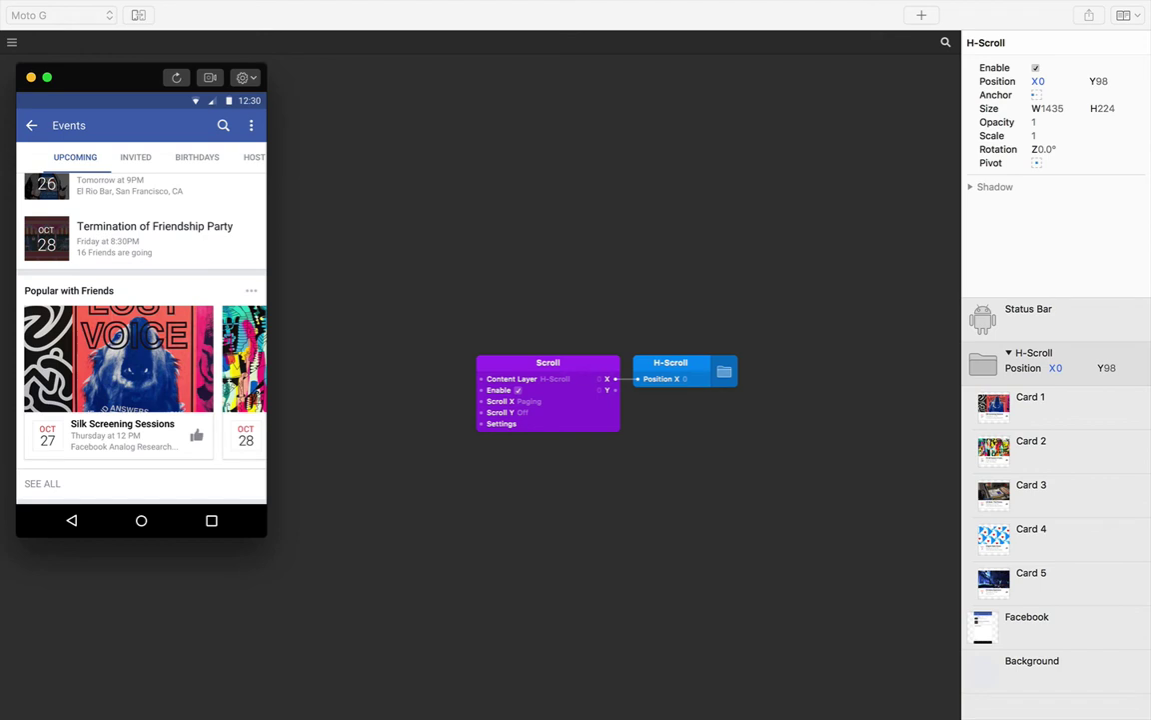
# Add a Scroll Settings patch beside the Scroll patch and connect its output to the Scroll patch's Settings input.
pyautogui.doubleClick(481, 294)
pyautogui.press('Escape')
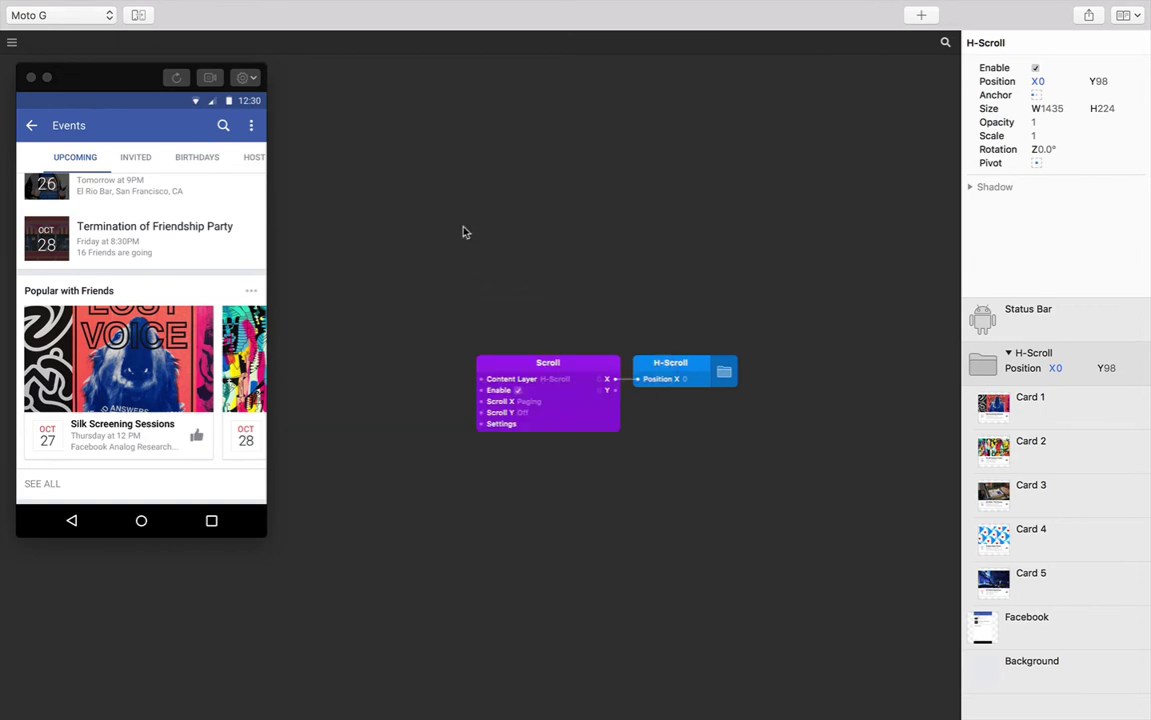
pyautogui.press('super+Return')
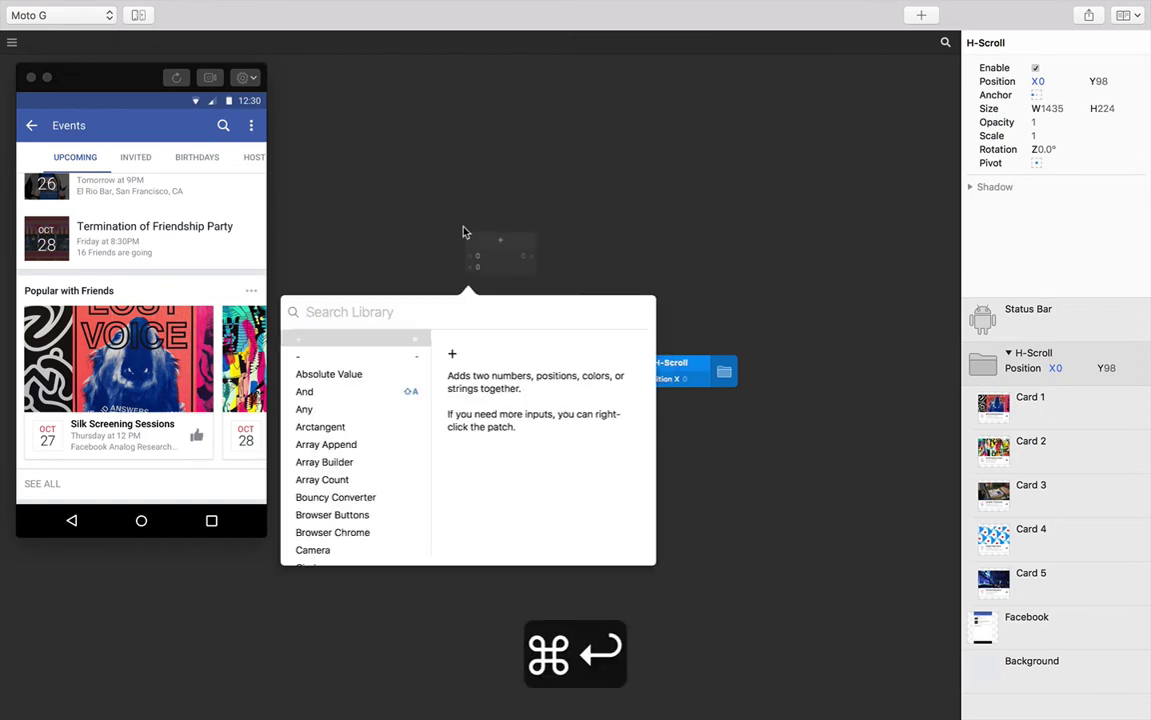
pyautogui.write('scroll')
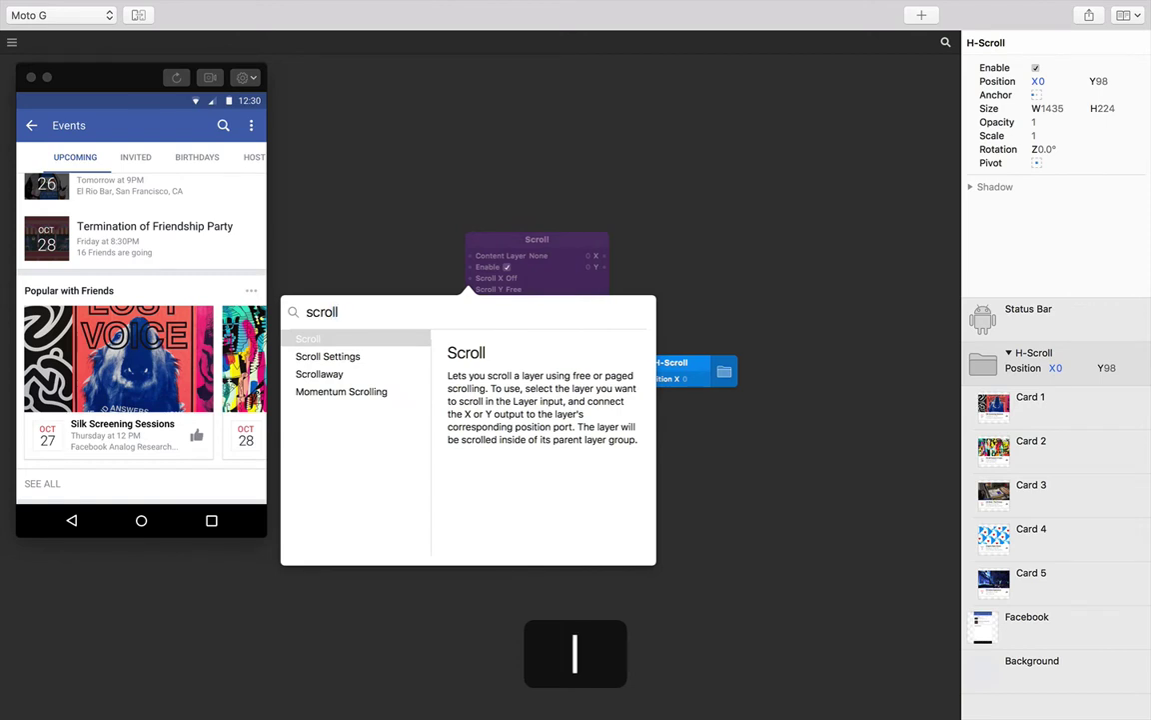
pyautogui.press('Down')
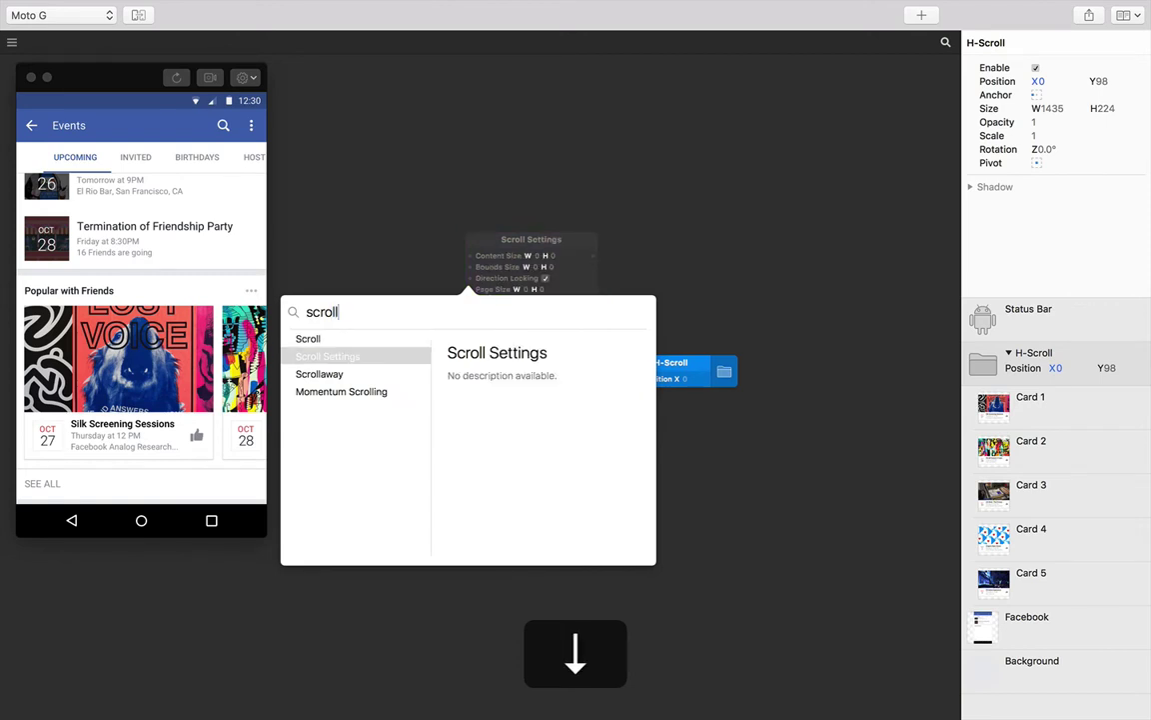
pyautogui.press('Return')
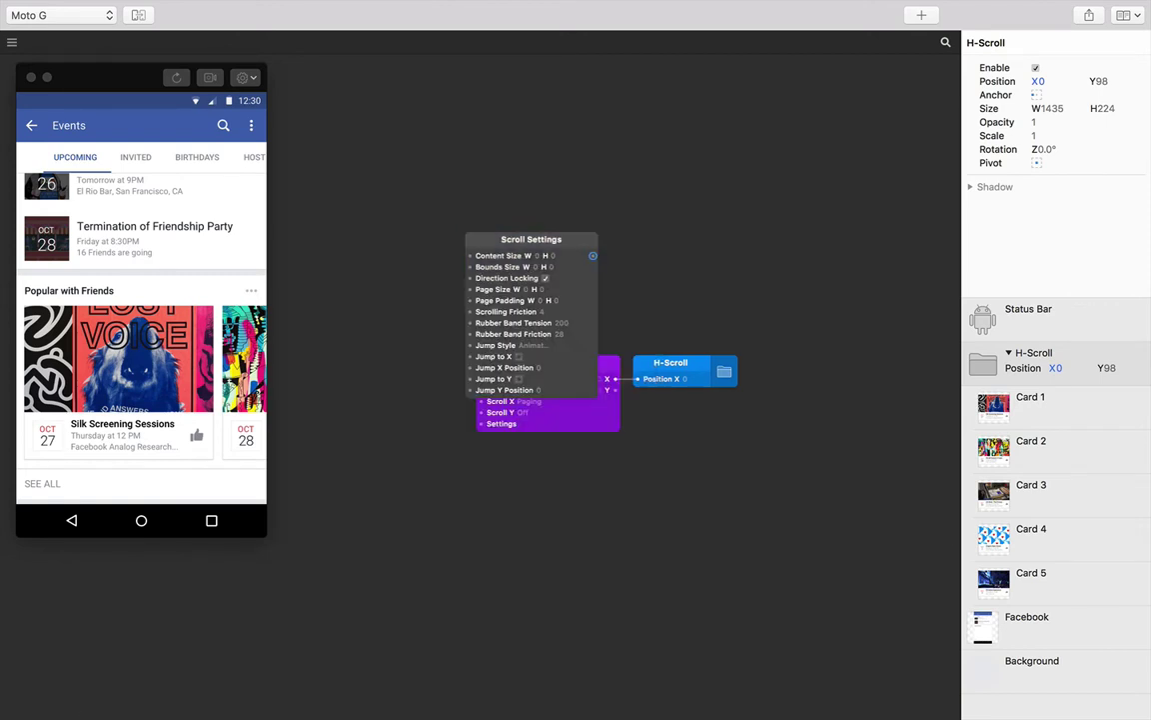
pyautogui.moveTo(510, 252); pyautogui.dragTo(368, 412)
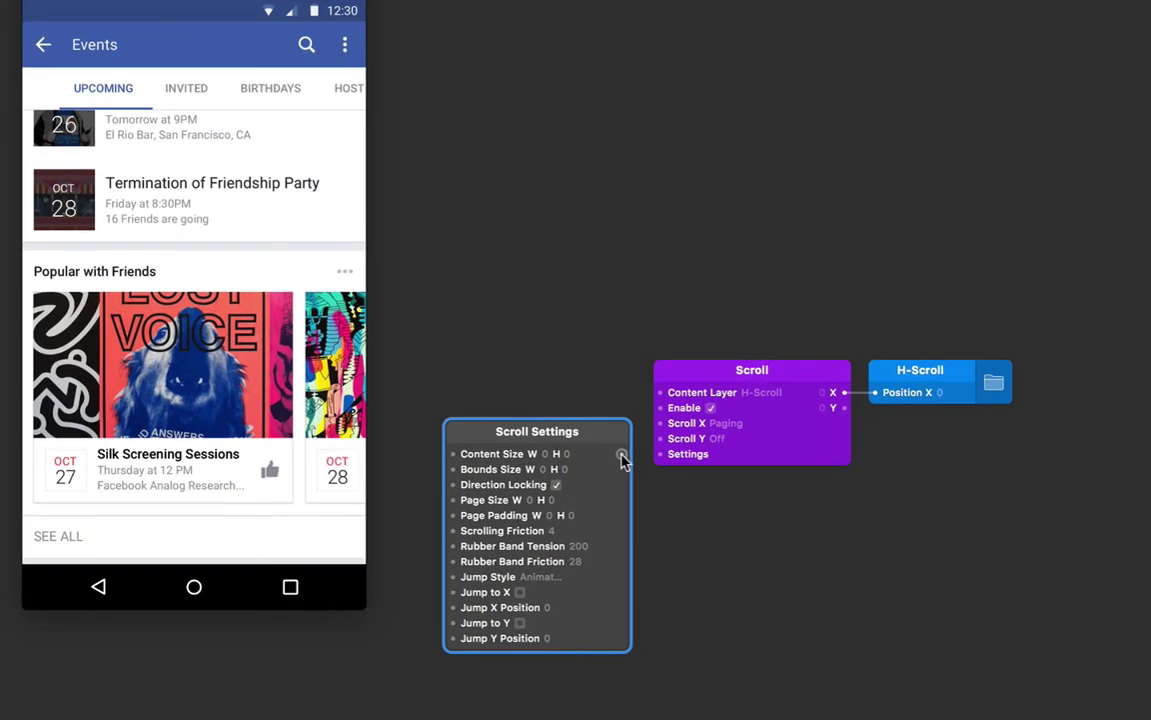
pyautogui.moveTo(621, 454); pyautogui.dragTo(661, 460)
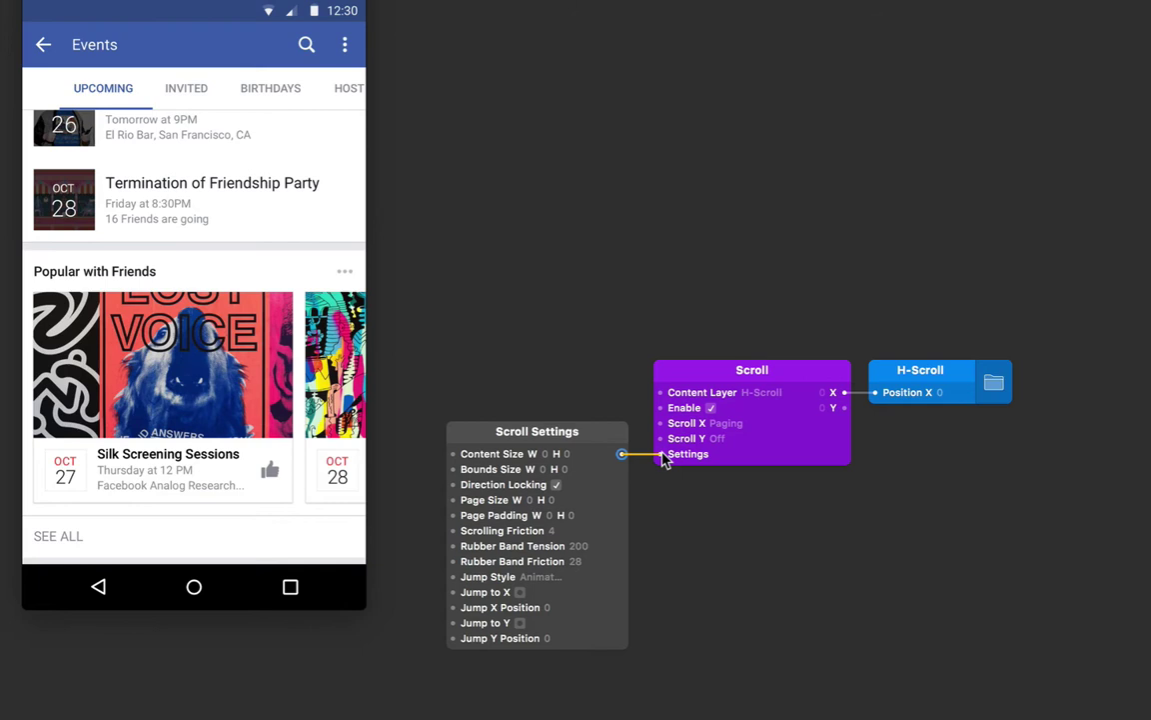
# Set the Scroll Settings page size width to 275 and the page padding width to 10.
pyautogui.click(533, 497)
pyautogui.write('275')
pyautogui.press('Return')
pyautogui.click(549, 515)
pyautogui.write('10')
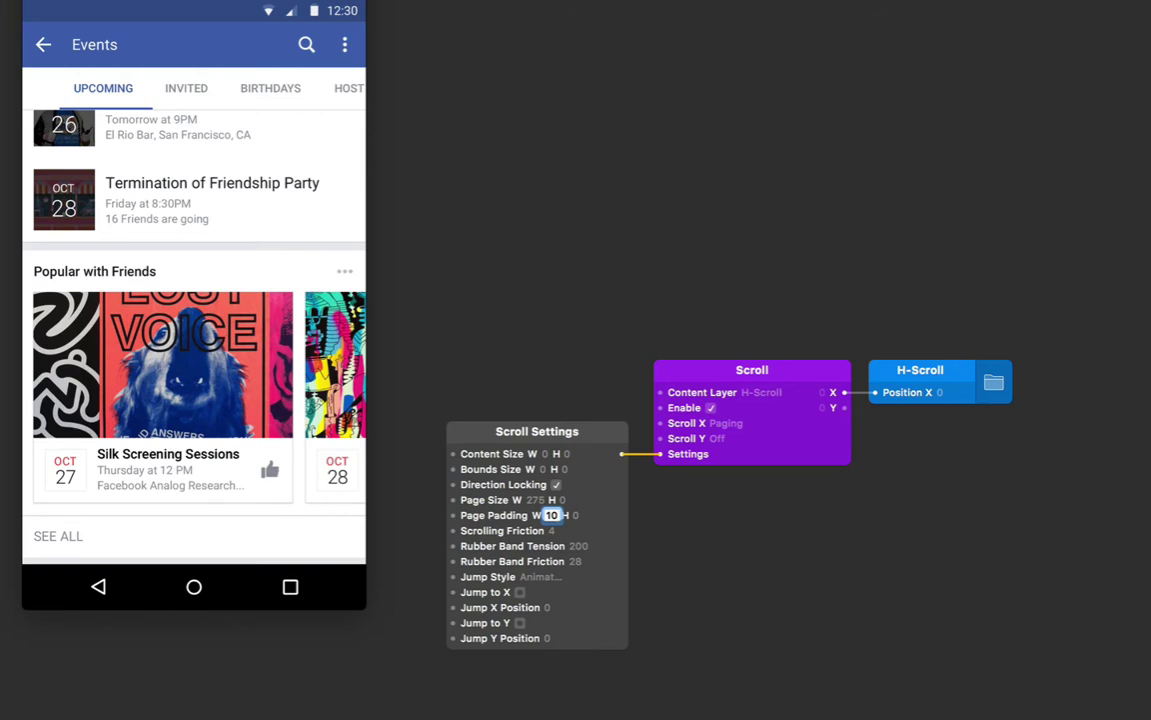
pyautogui.press('Return')
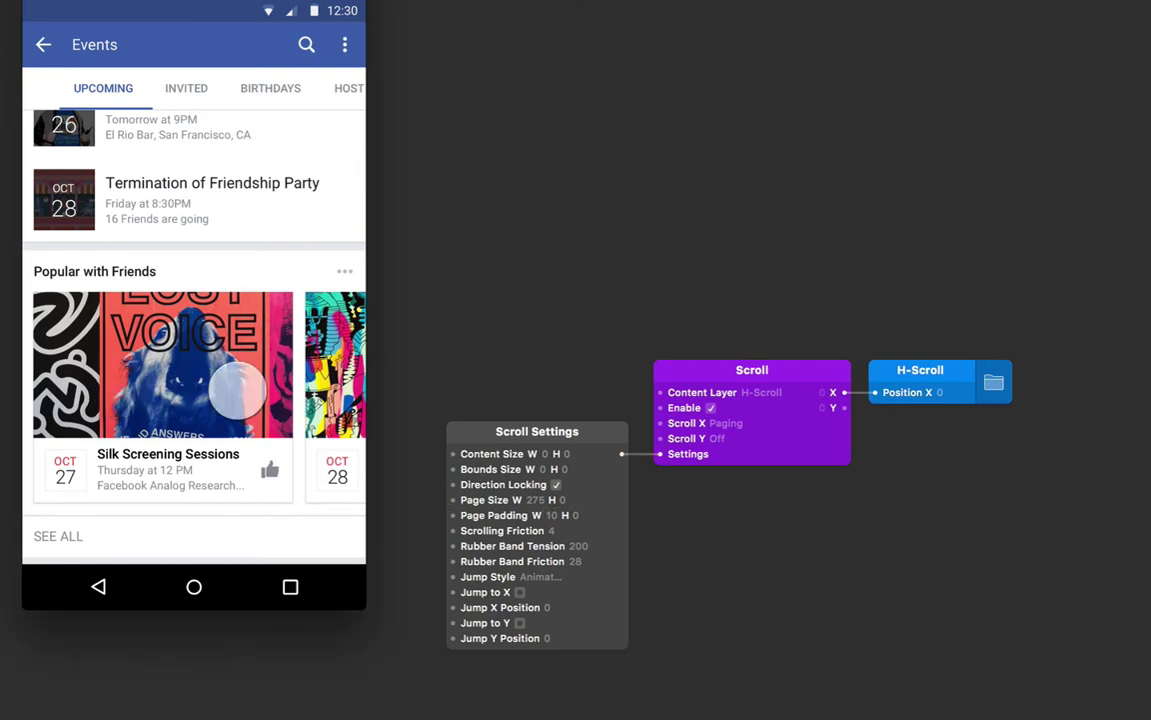
# Swipe from the first event card to the last and back in the preview to check the new page size and padding.
pyautogui.moveTo(238, 389); pyautogui.dragTo(100, 390)
pyautogui.moveTo(293, 388); pyautogui.dragTo(98, 390)
pyautogui.moveTo(250, 396); pyautogui.dragTo(78, 402)
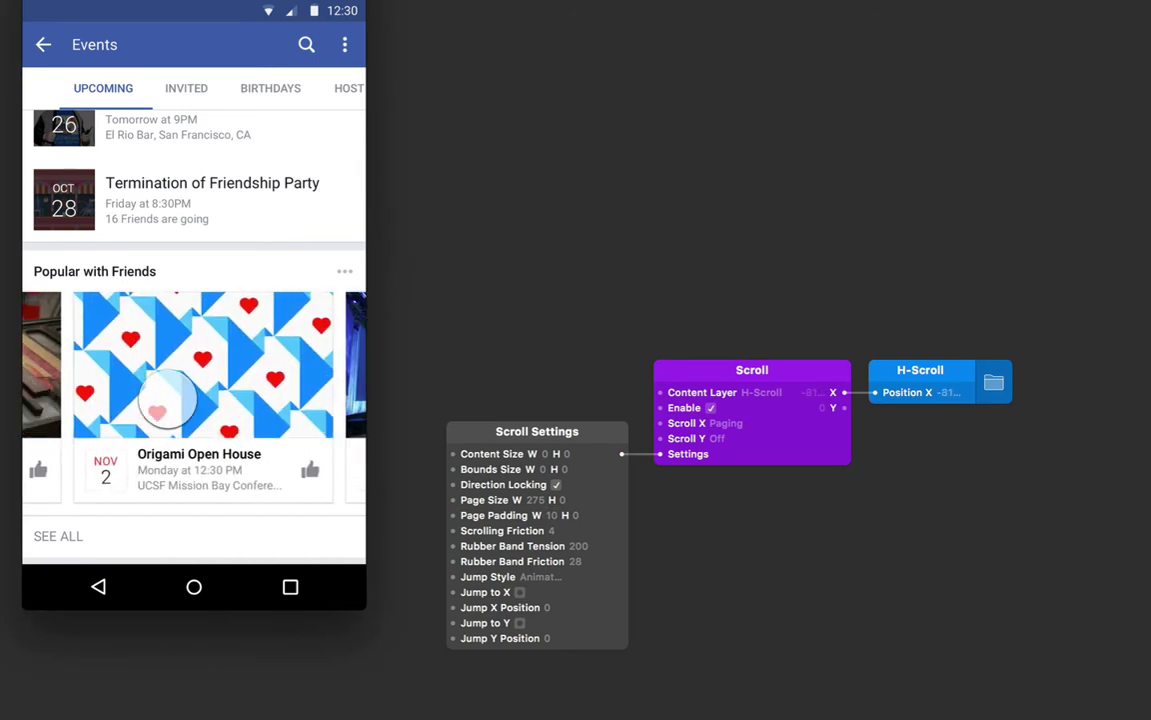
pyautogui.moveTo(167, 400); pyautogui.dragTo(120, 399)
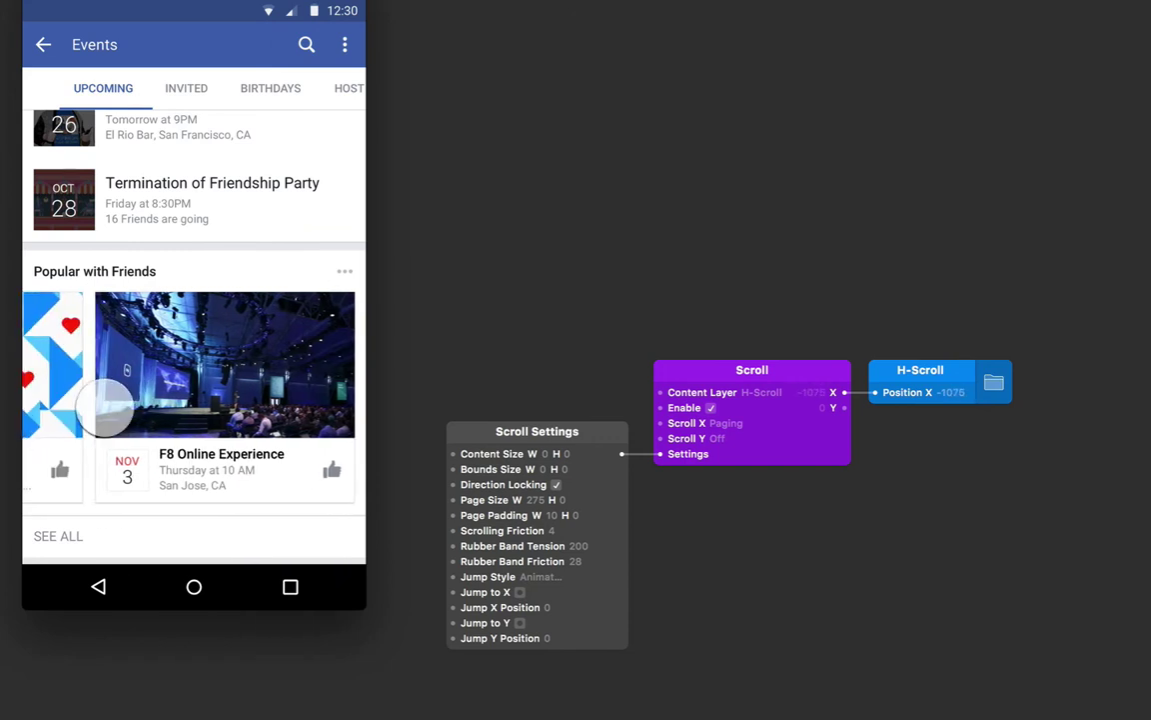
pyautogui.moveTo(104, 400); pyautogui.dragTo(318, 392)
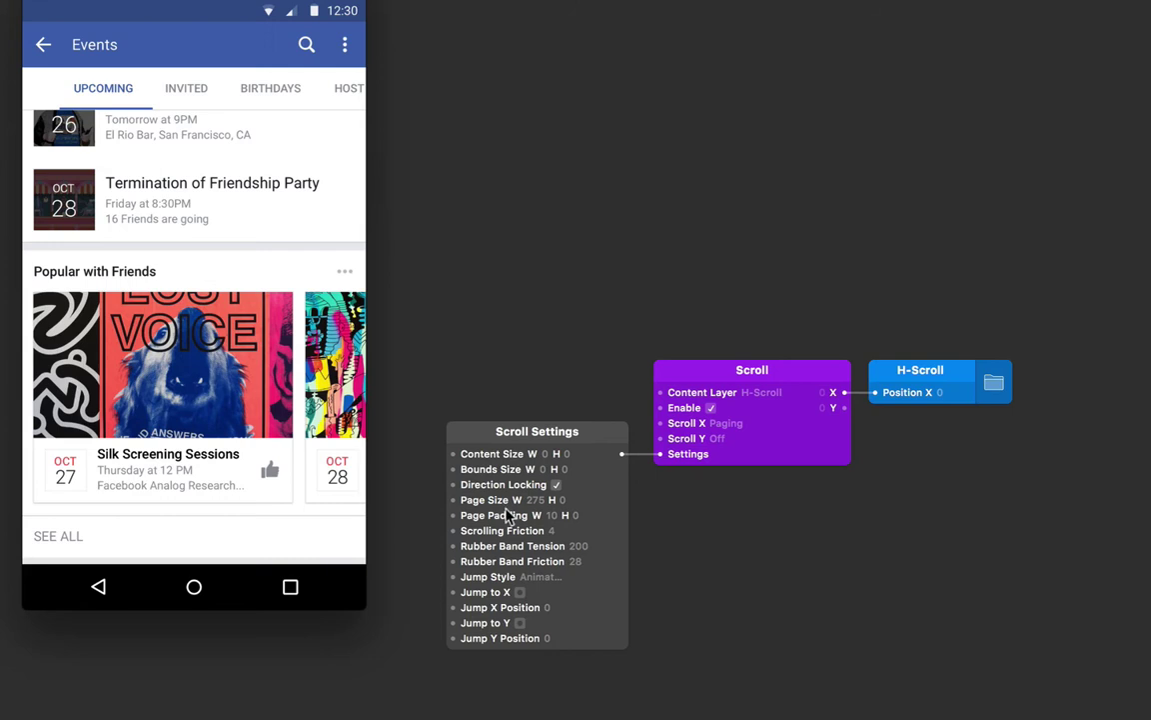
# Set the Scroll Settings rubber band tension to 440 and the rubber band friction to 46.
pyautogui.click(582, 546)
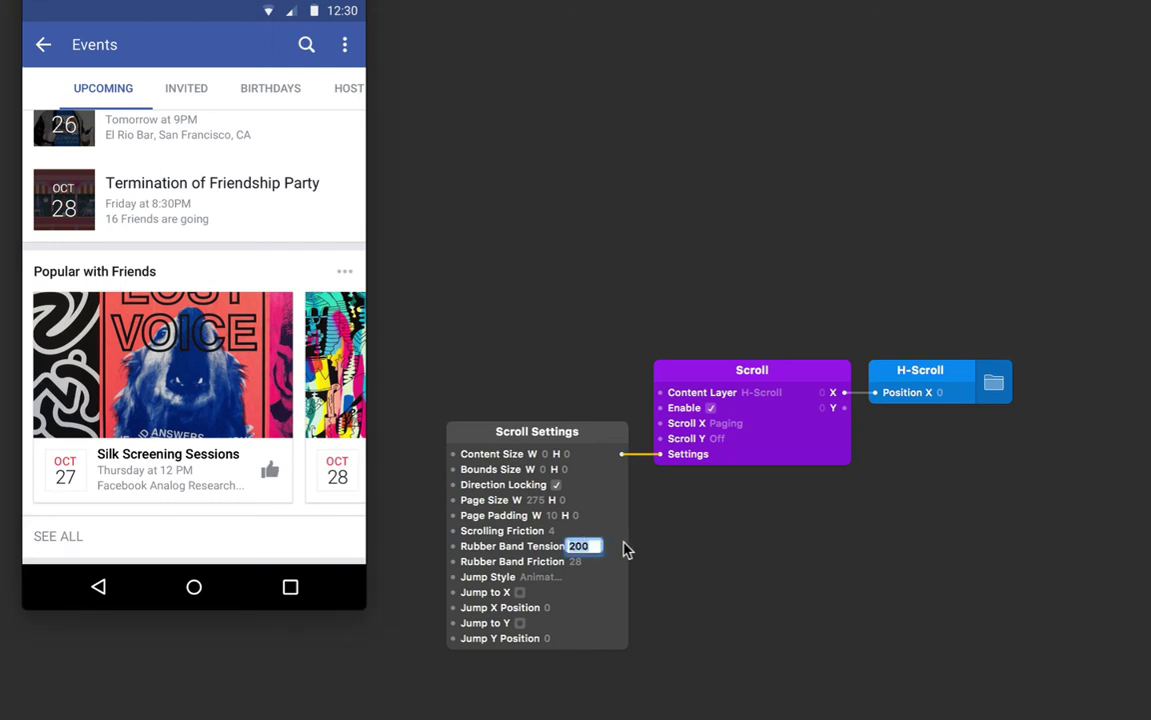
pyautogui.write('440')
pyautogui.press('Tab')
pyautogui.write('46')
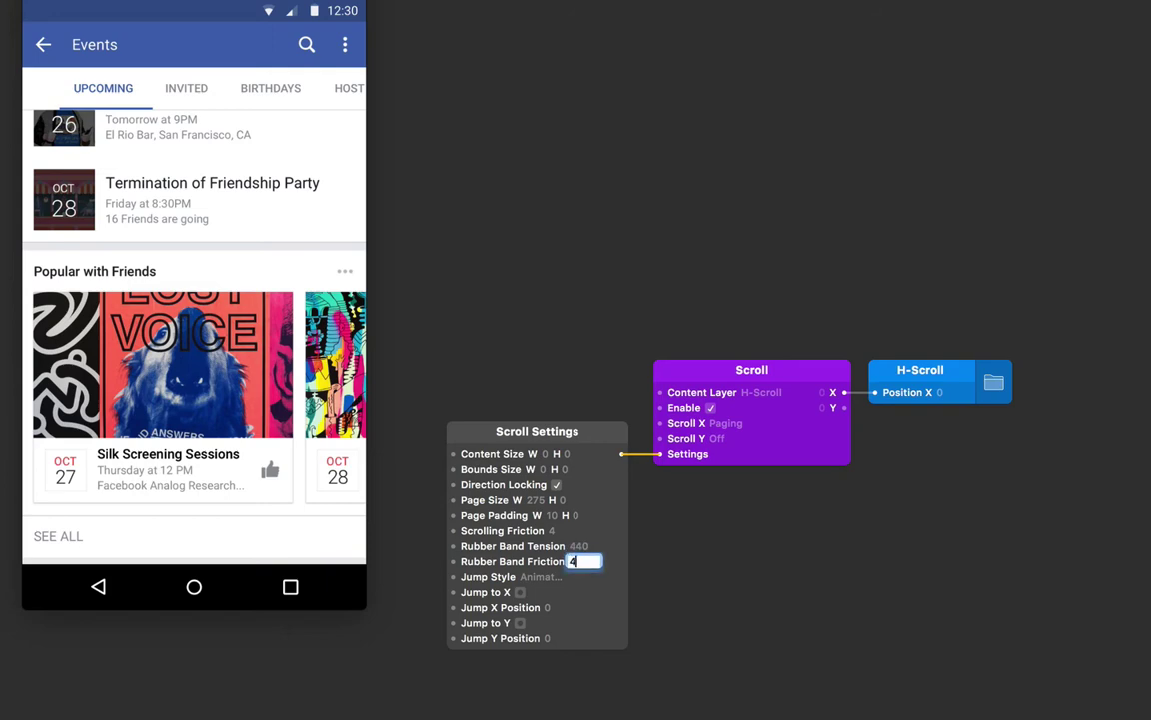
pyautogui.press('Return')
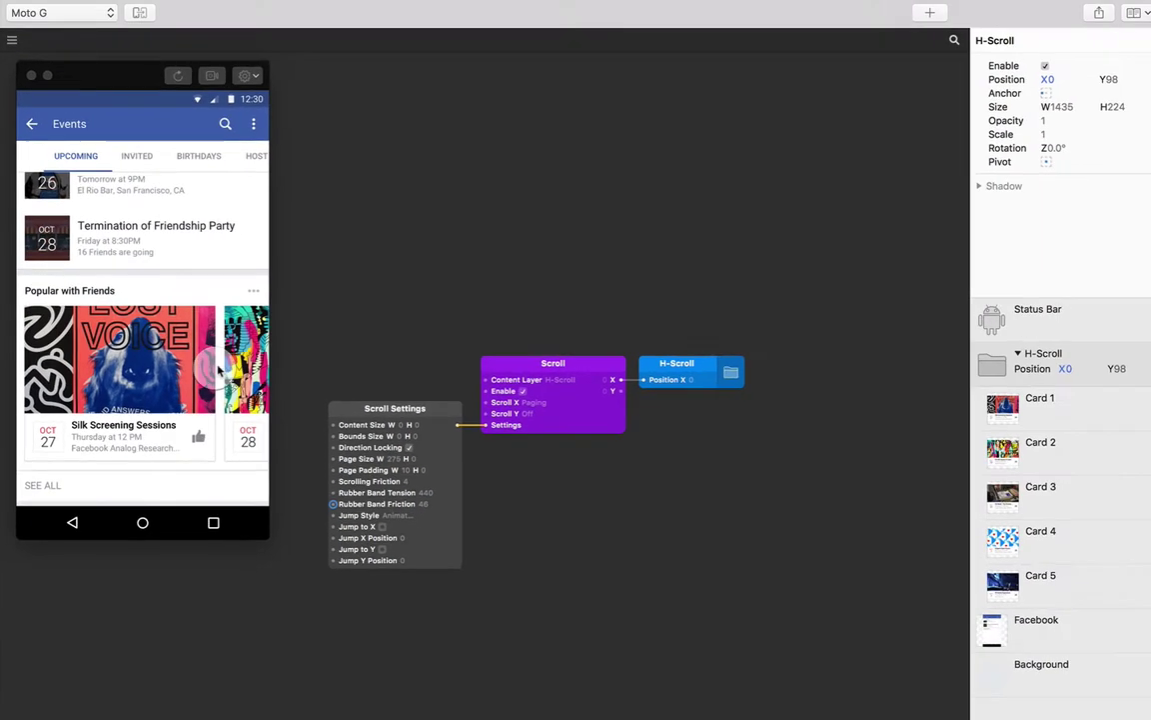
# Swipe the event cards in both directions, pulling past the first and last card, to check the rubber band behaviour.
pyautogui.moveTo(253, 373); pyautogui.dragTo(55, 397)
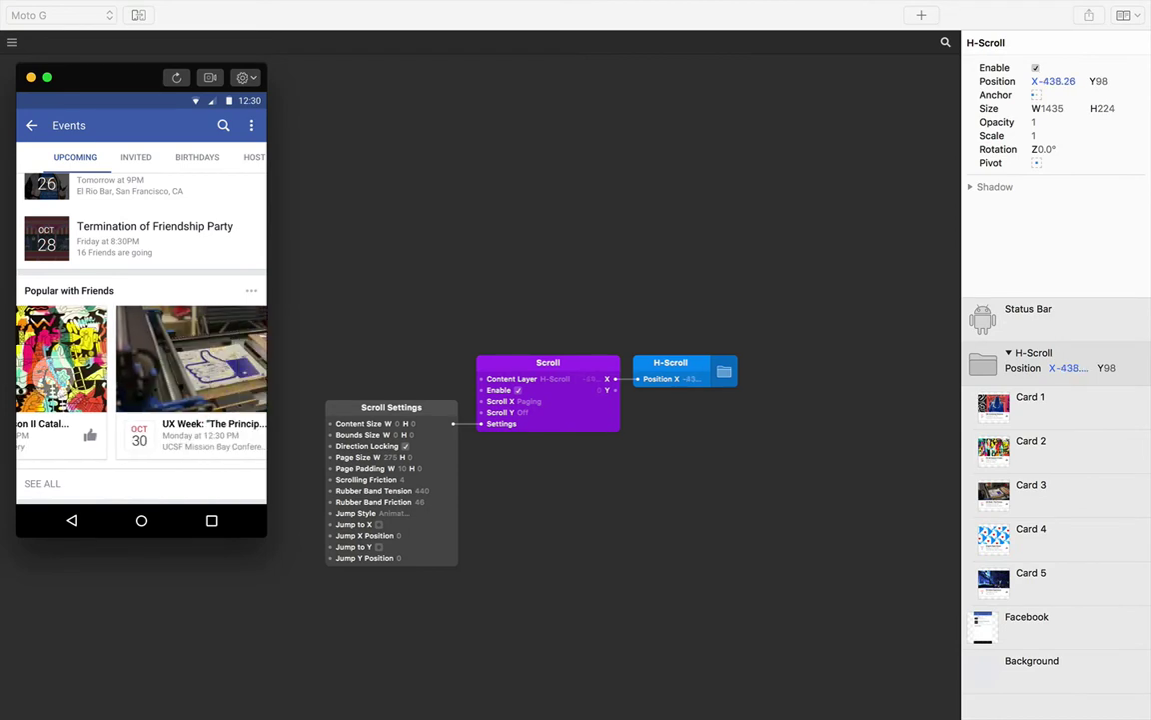
pyautogui.moveTo(160, 380); pyautogui.dragTo(200, 369)
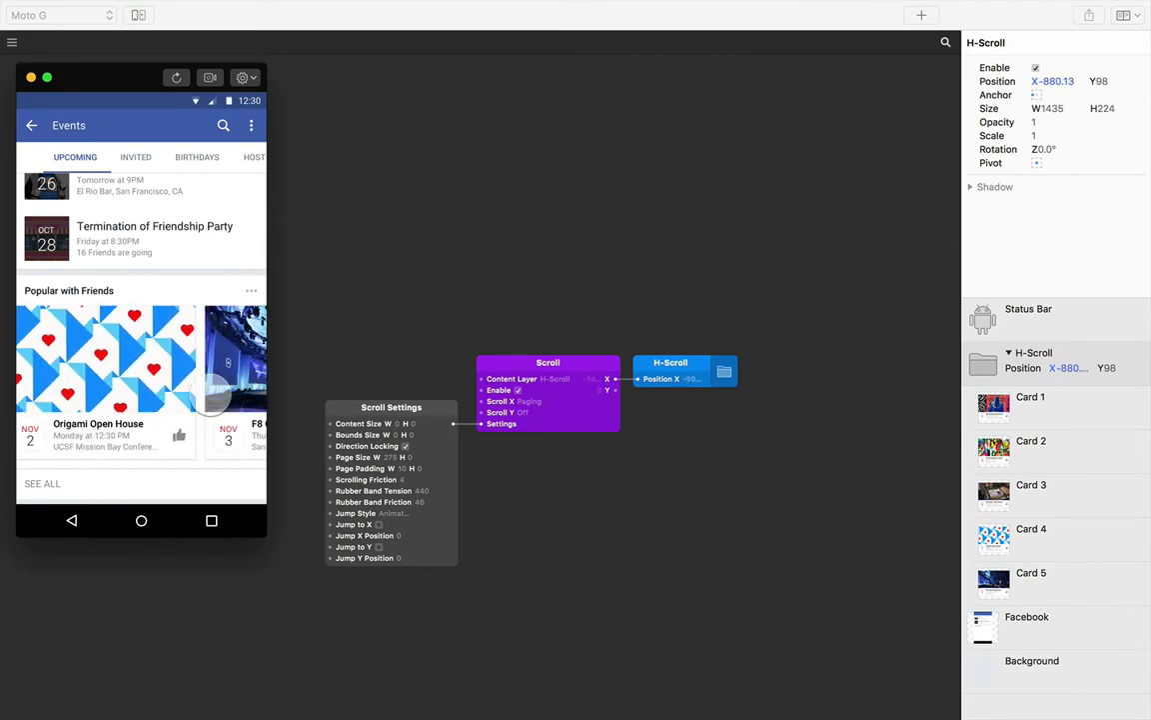
pyautogui.moveTo(75, 384); pyautogui.dragTo(212, 363)
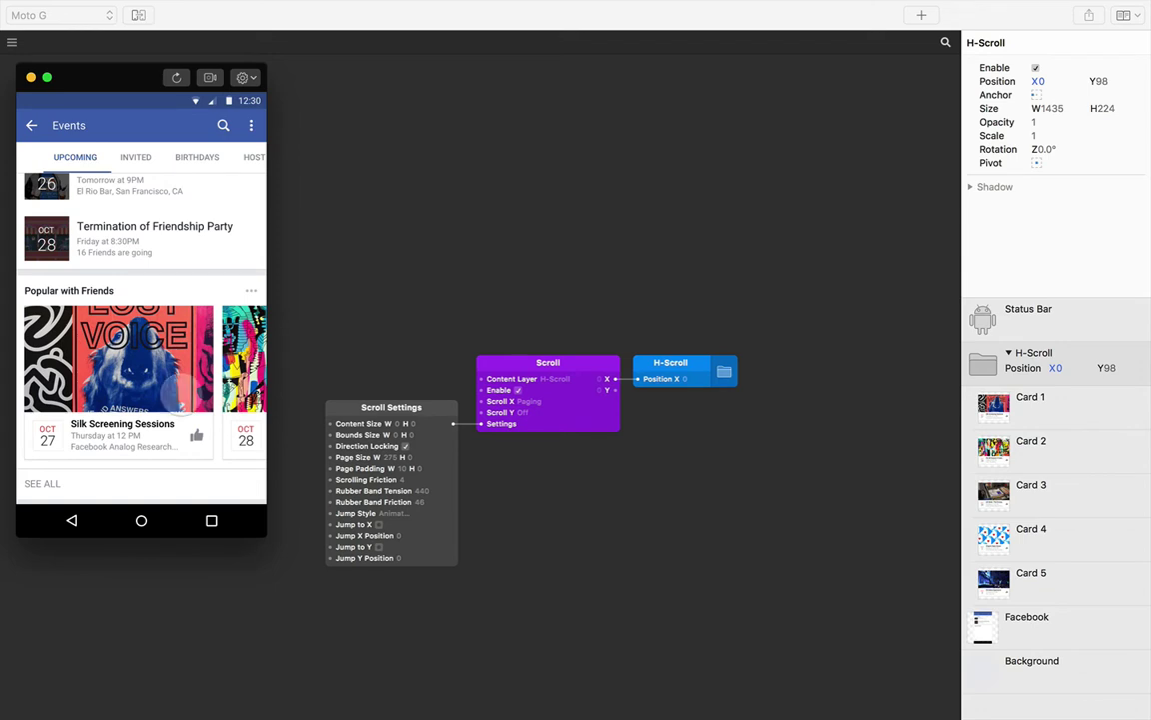
pyautogui.moveTo(140, 396); pyautogui.dragTo(326, 372)
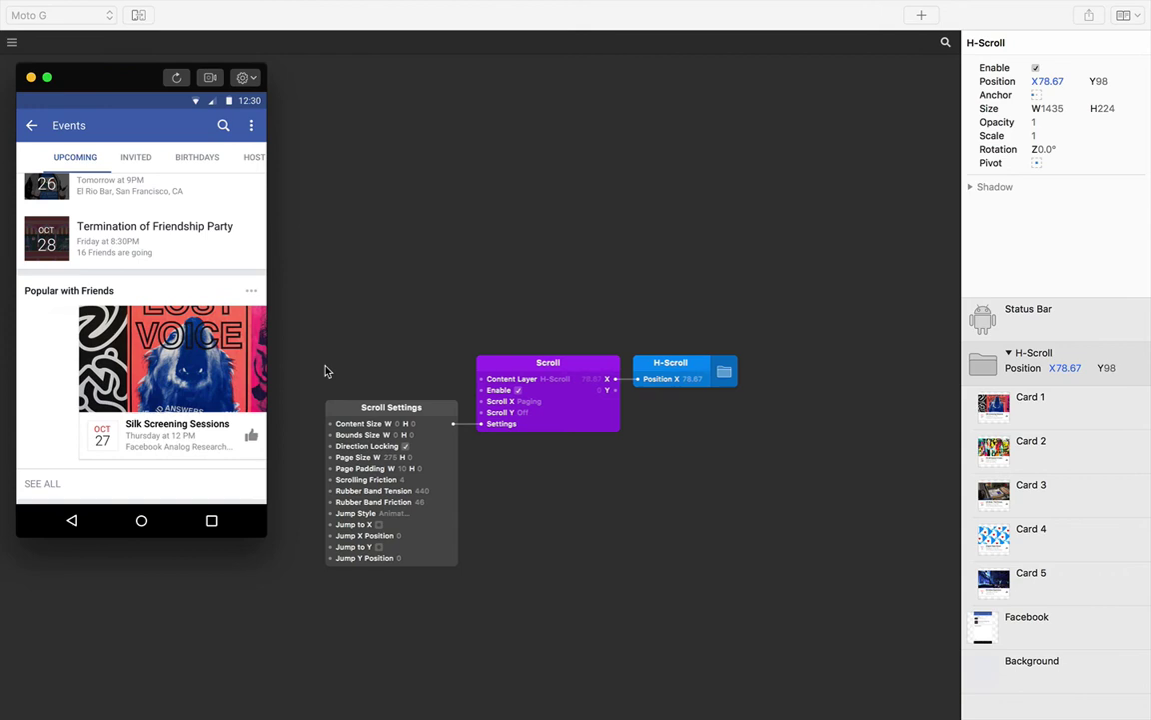
pyautogui.moveTo(205, 360); pyautogui.dragTo(3, 375)
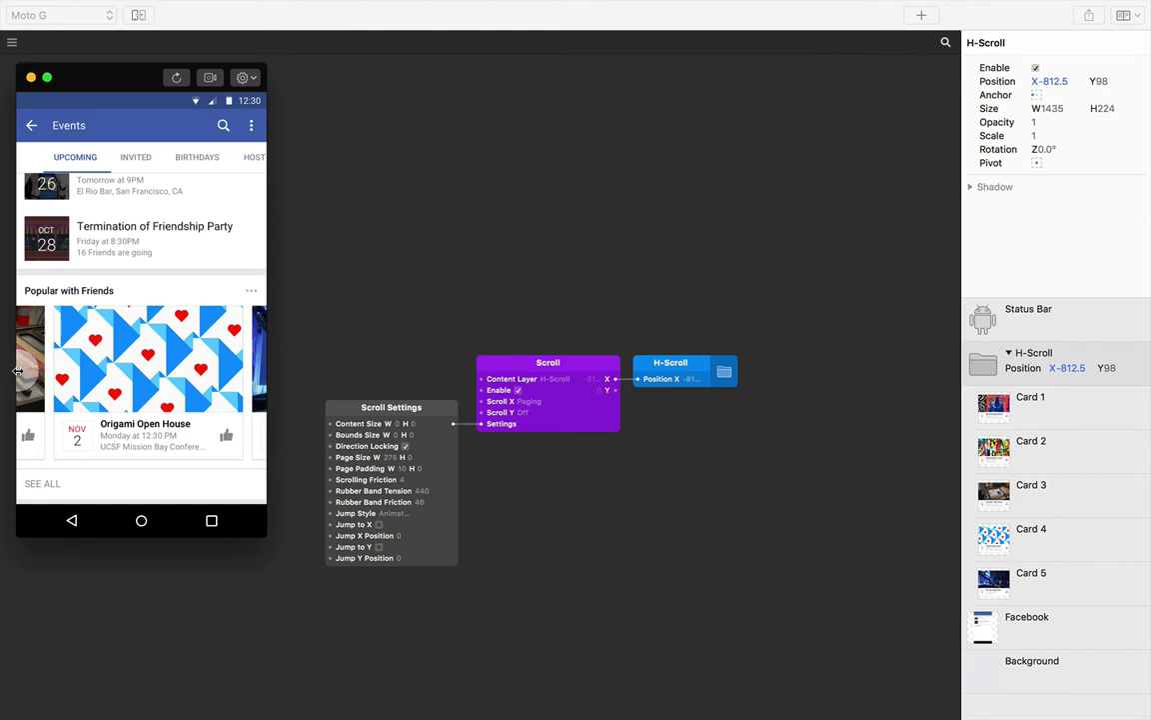
pyautogui.moveTo(18, 371); pyautogui.dragTo(2, 371)
pyautogui.moveTo(150, 407); pyautogui.dragTo(5, 404)
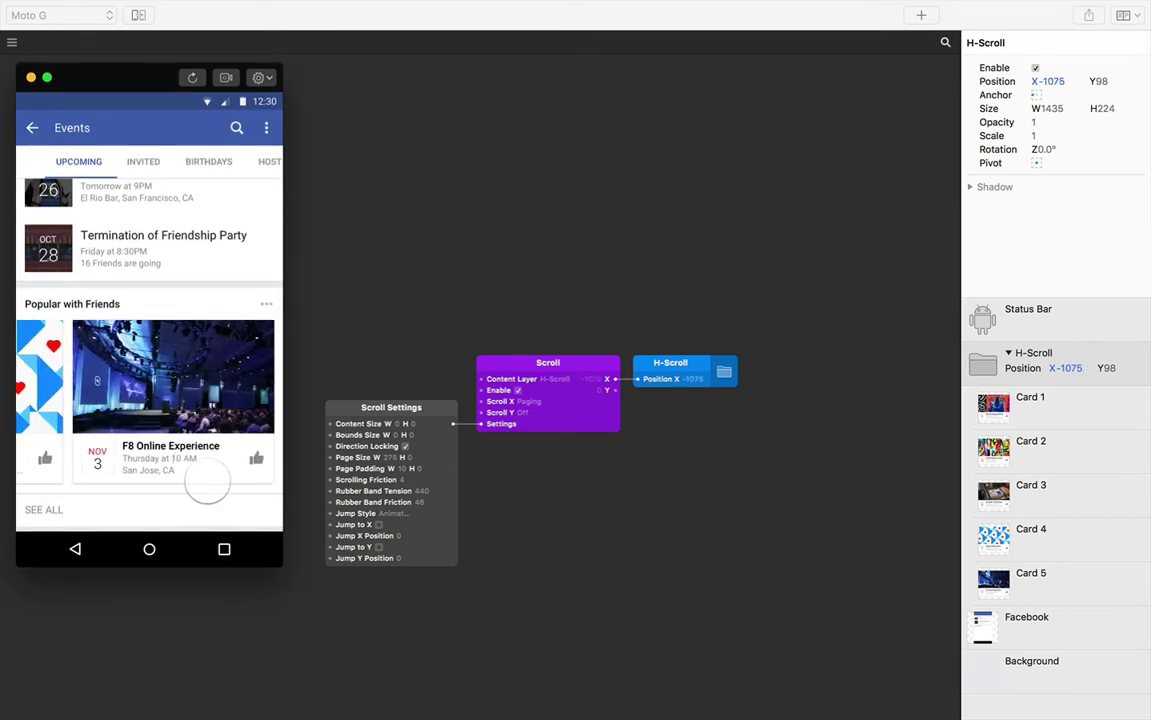
# Shrink the prototype preview window and swipe against the end of the card row.
pyautogui.moveTo(269, 553); pyautogui.dragTo(235, 495)
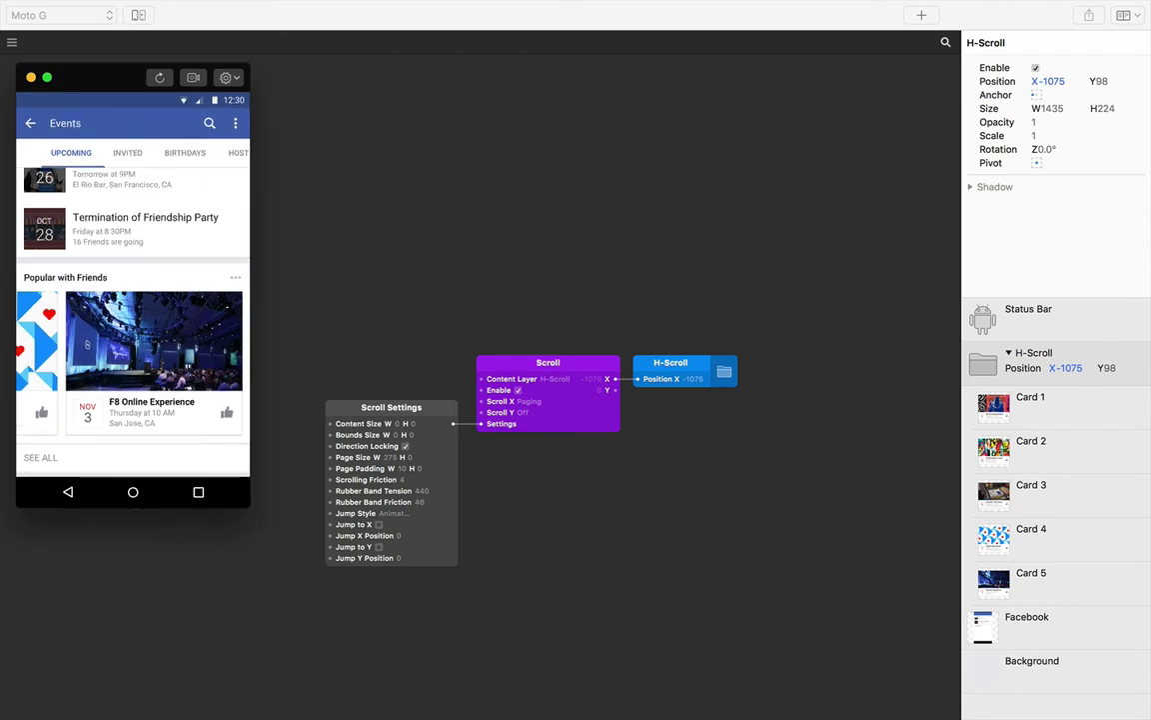
pyautogui.moveTo(150, 320); pyautogui.dragTo(29, 359)
# Add a Clip patch to the canvas near the connection between the Scroll and H-Scroll patches.
pyautogui.doubleClick(685, 300)
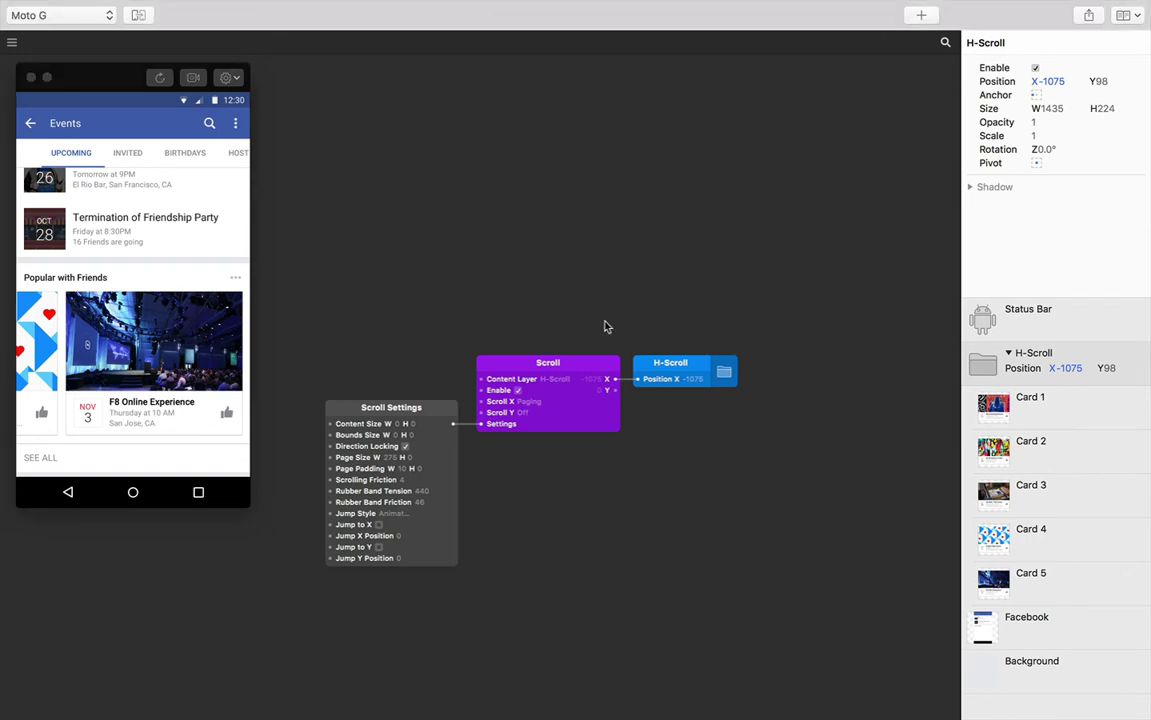
pyautogui.press('super+Return')
pyautogui.write('clip')
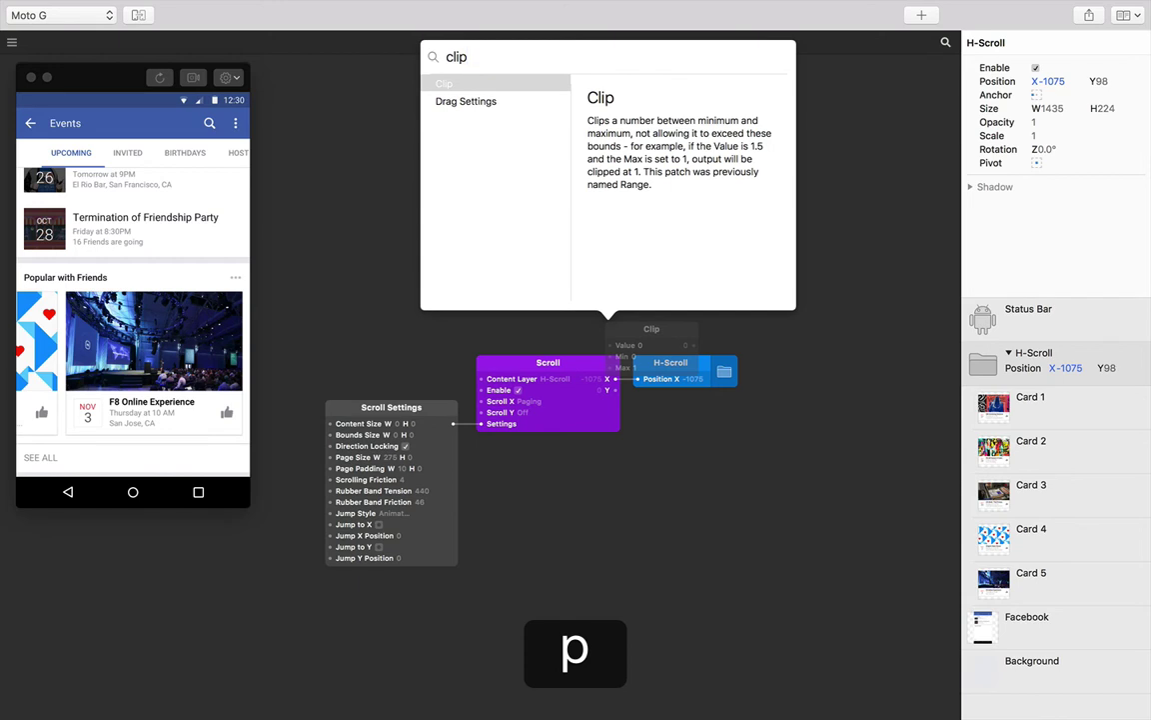
pyautogui.press('Return')
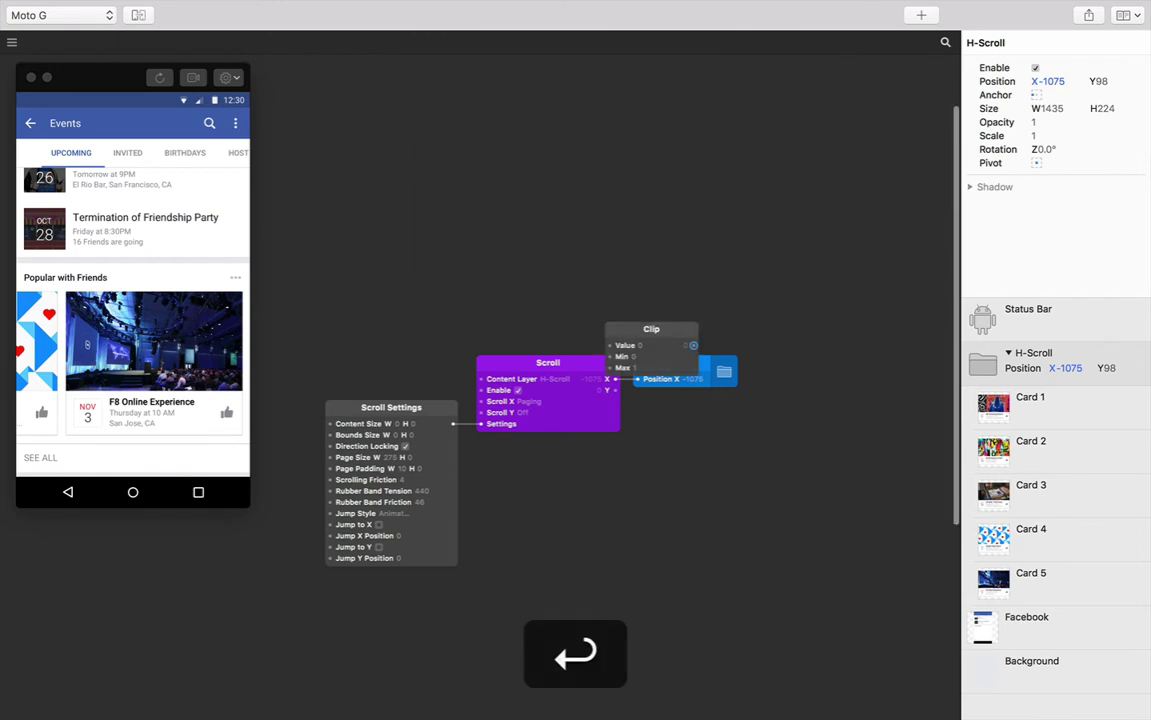
# Move the Clip patch above the Scroll patch and swipe the event cards back to the first one.
pyautogui.moveTo(656, 338); pyautogui.dragTo(577, 299)
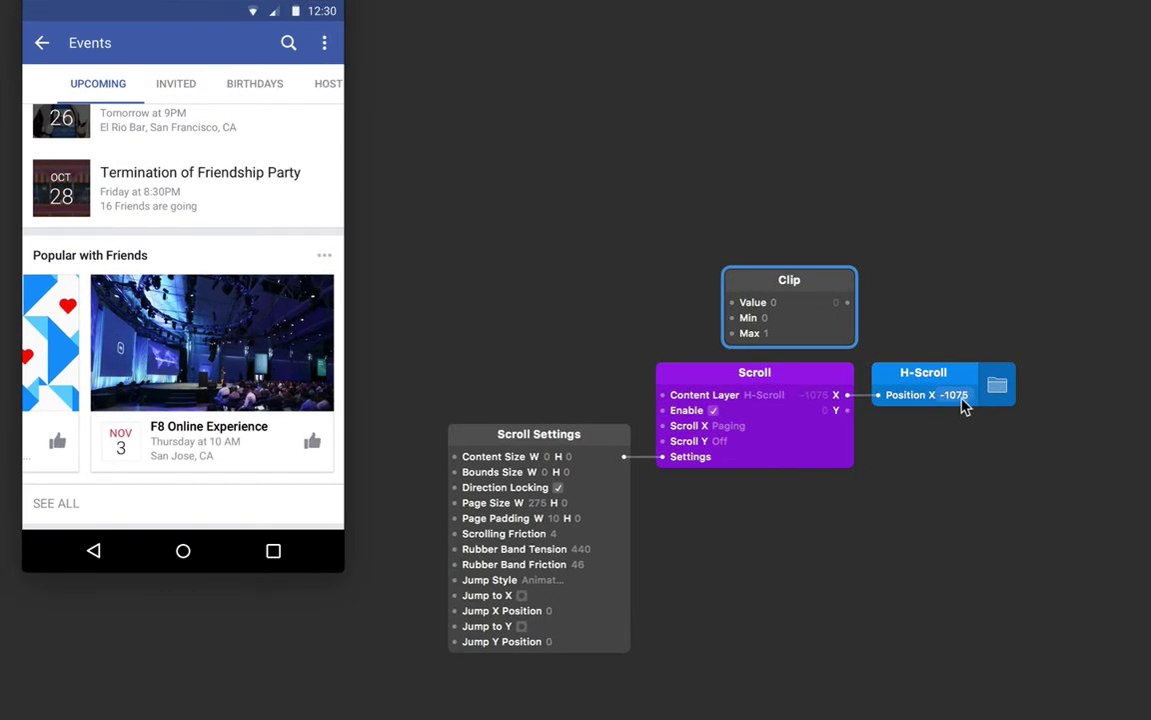
pyautogui.moveTo(146, 389); pyautogui.dragTo(280, 387)
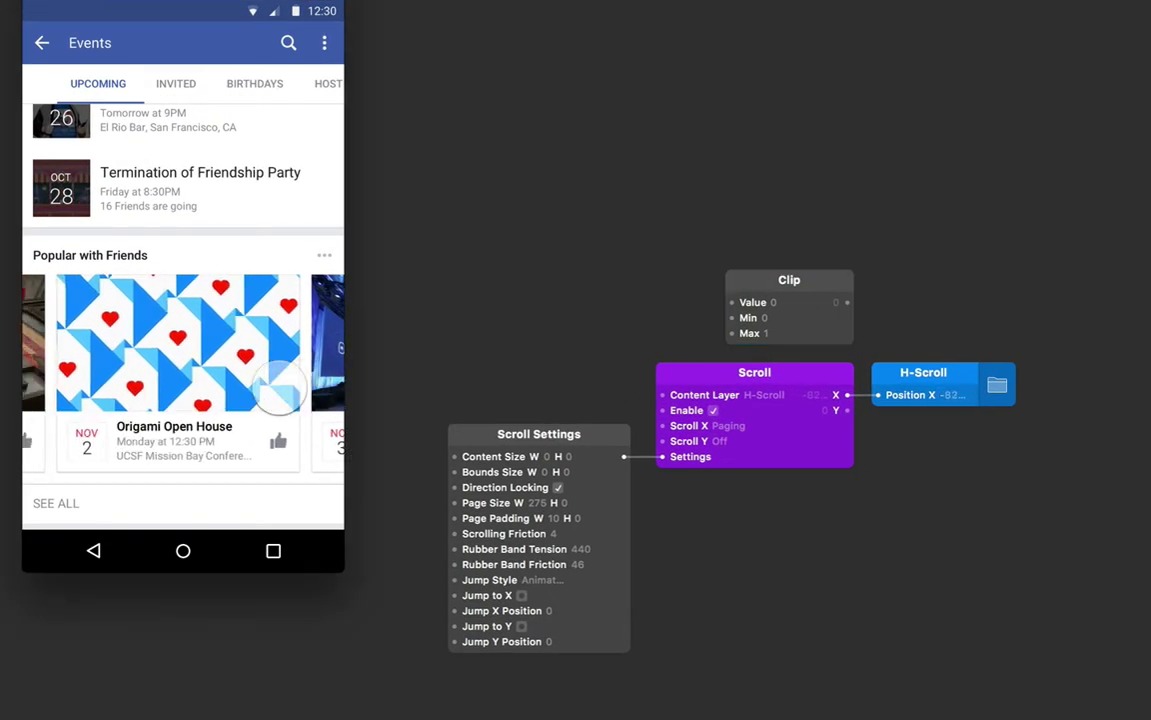
pyautogui.moveTo(147, 377); pyautogui.dragTo(300, 351)
pyautogui.moveTo(150, 352); pyautogui.dragTo(317, 340)
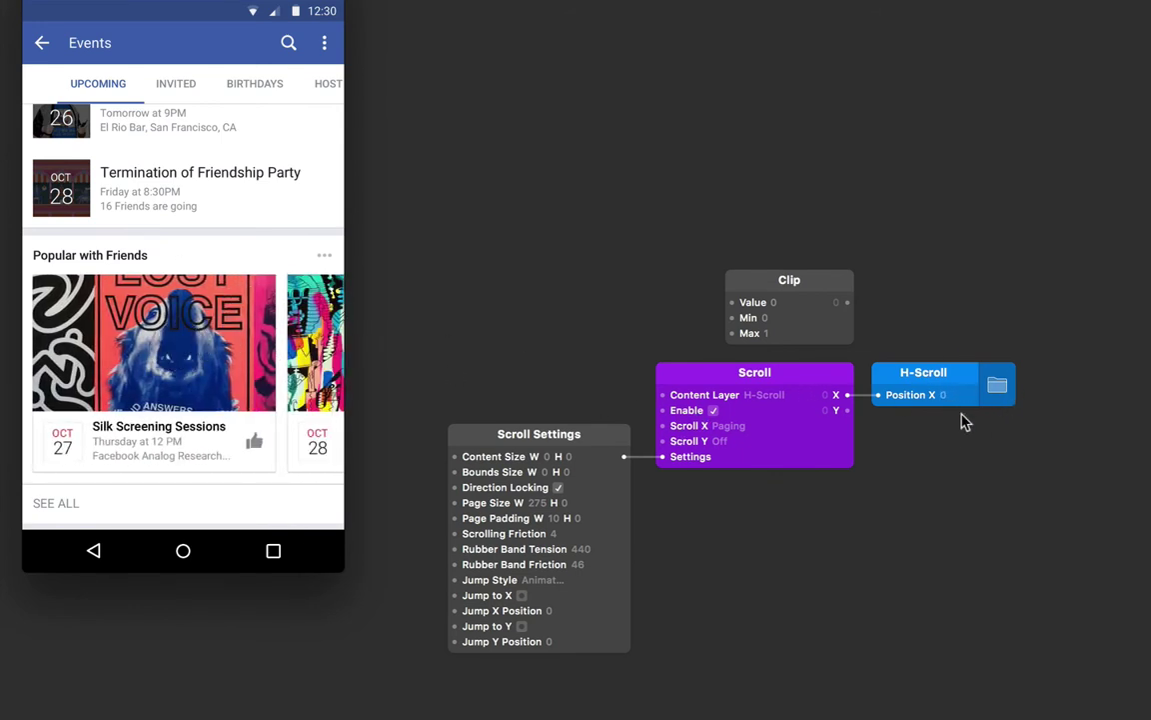
# Set the Clip patch's Max to 0 and, with the cards swiped to the last one, its Min to -1075.
pyautogui.click(776, 336)
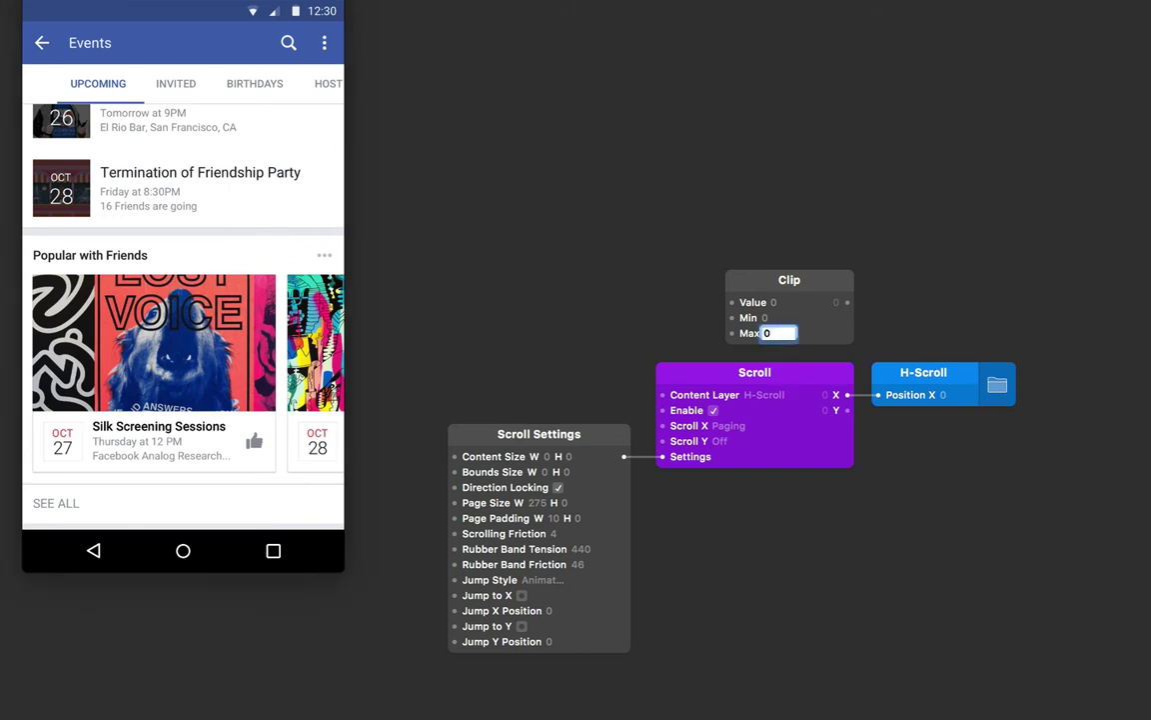
pyautogui.moveTo(280, 360); pyautogui.dragTo(58, 354)
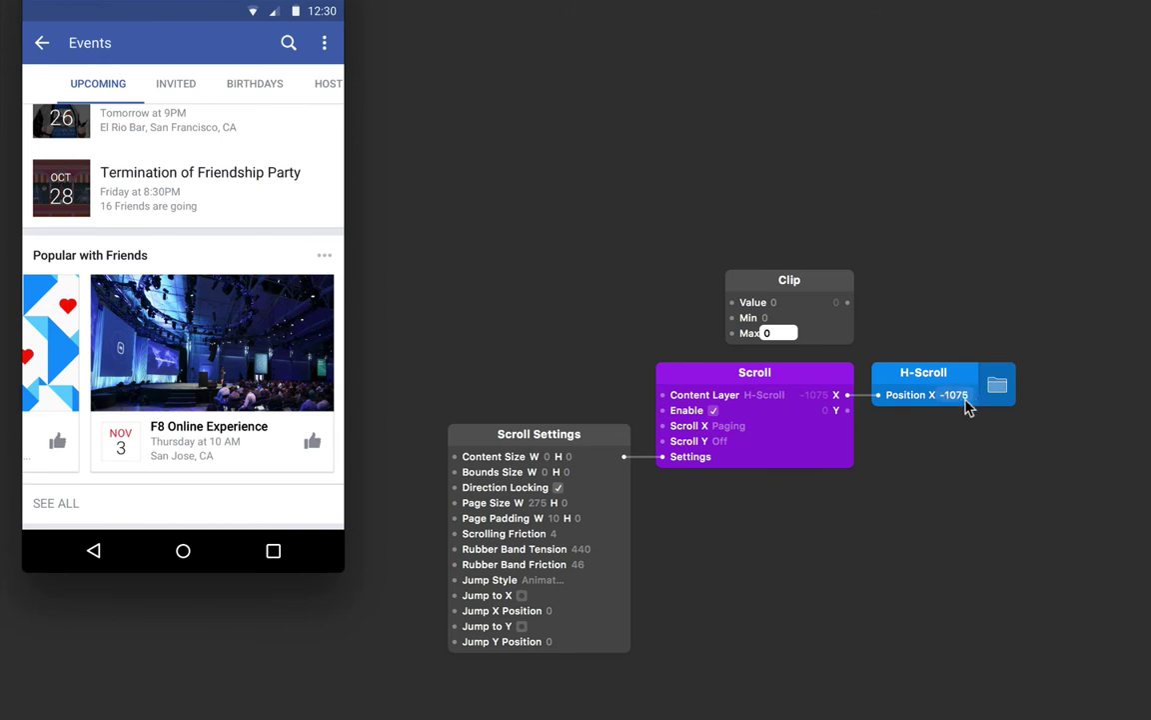
pyautogui.click(765, 318)
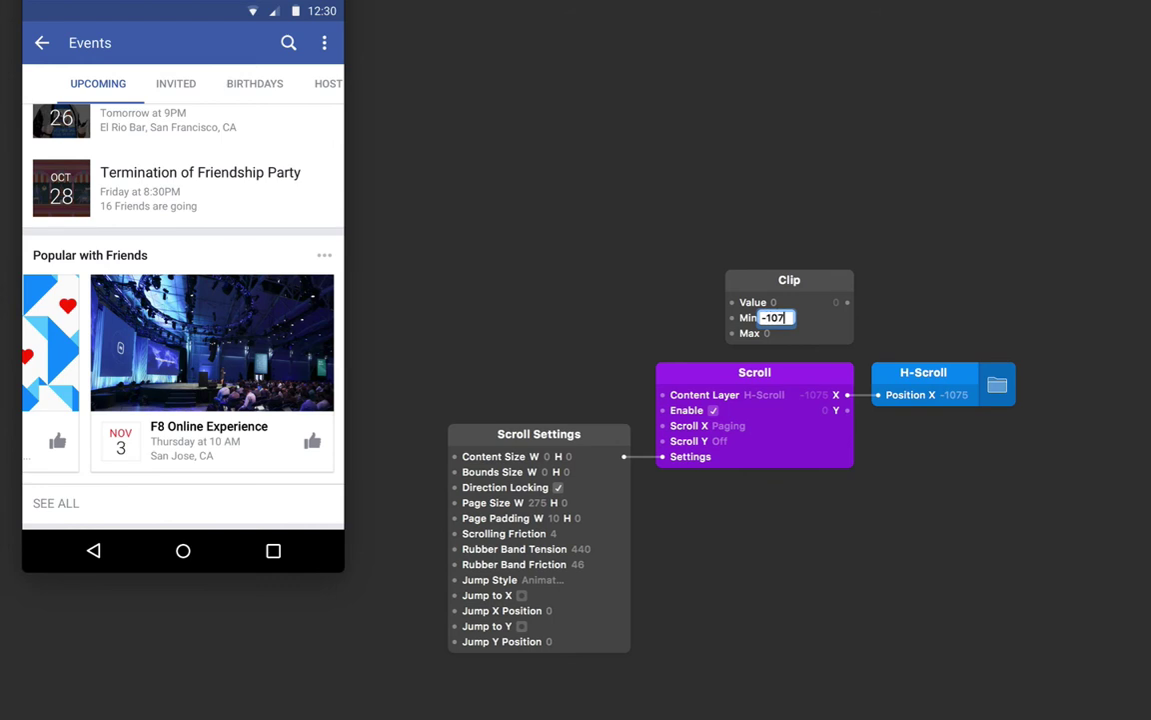
pyautogui.write('-1075')
pyautogui.press('Return')
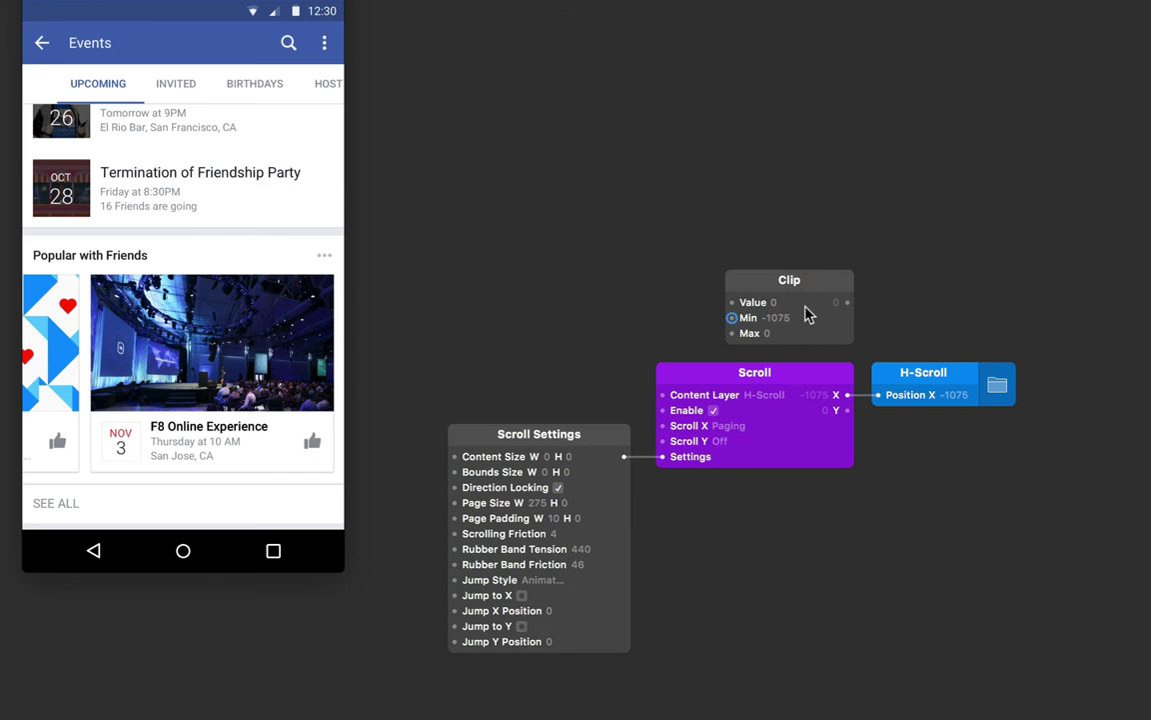
# Route the Scroll patch's X output through Clip into H-Scroll's Position X, lining up Clip and H-Scroll beside the Scroll patch.
pyautogui.moveTo(848, 395); pyautogui.dragTo(1009, 242)
pyautogui.keyDown('shift'); pyautogui.click(889, 234); pyautogui.keyUp('shift')
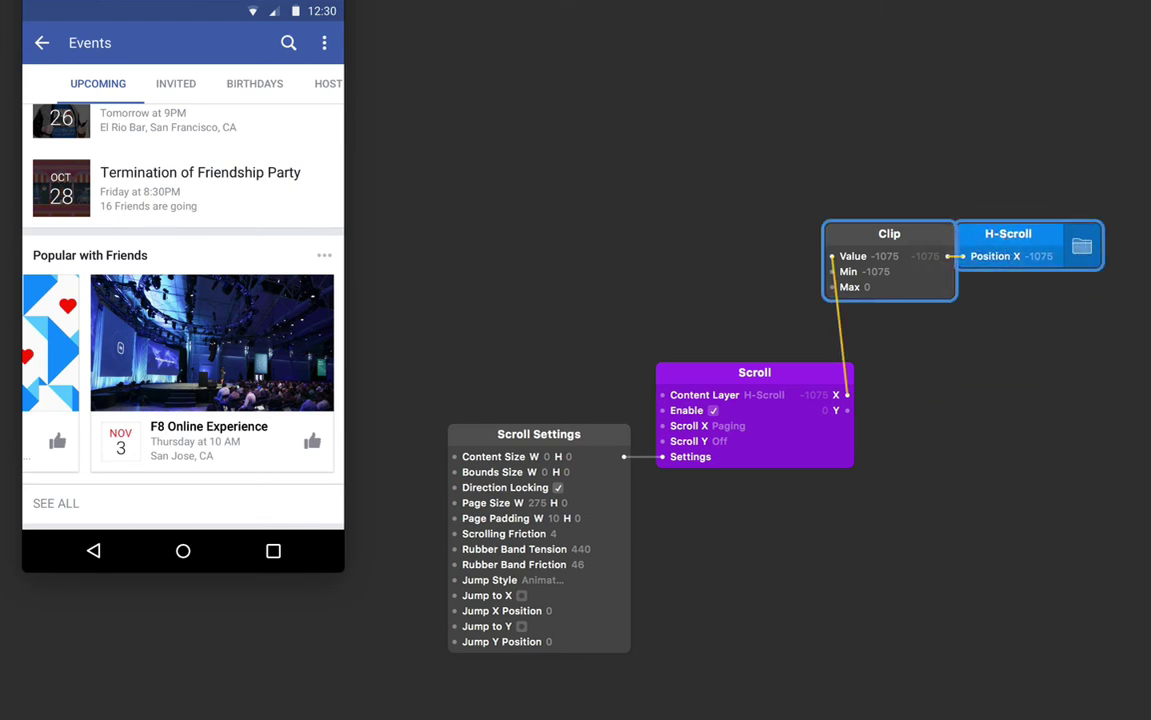
pyautogui.moveTo(890, 233); pyautogui.dragTo(920, 372)
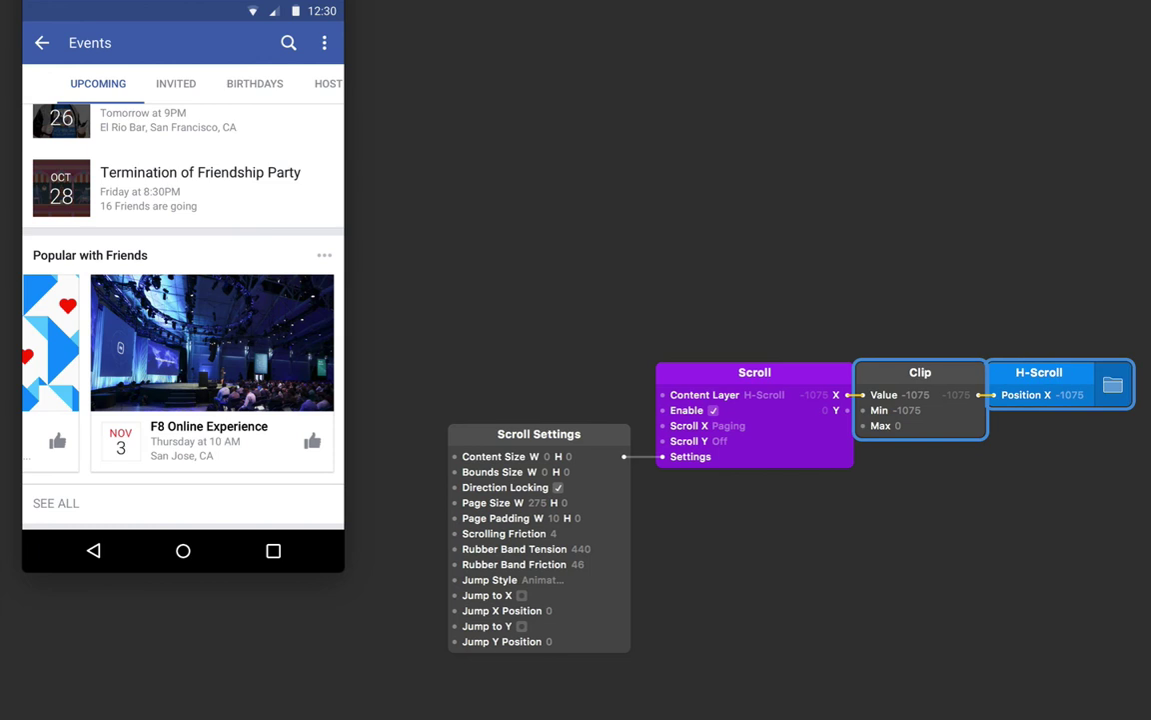
# Swipe the event cards in both directions, pulling beyond the first and last card, to test the clipped scroll limits.
pyautogui.moveTo(262, 313); pyautogui.dragTo(275, 335)
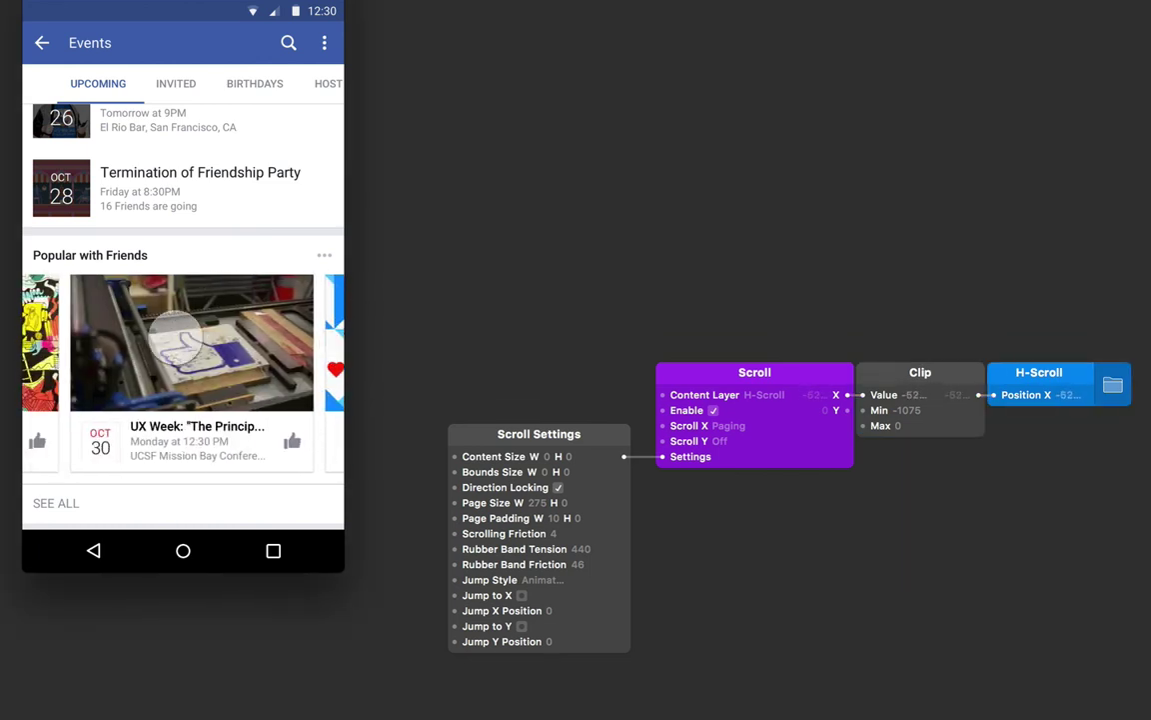
pyautogui.moveTo(115, 330); pyautogui.dragTo(232, 305)
pyautogui.moveTo(120, 303); pyautogui.dragTo(312, 304)
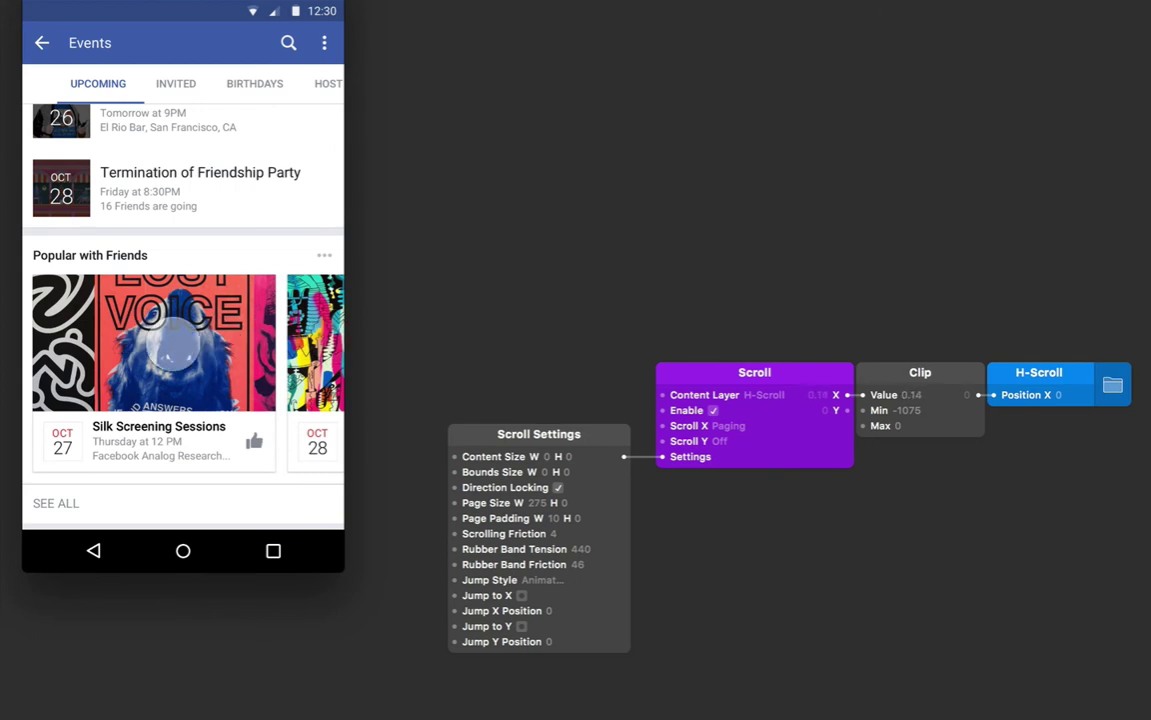
pyautogui.moveTo(174, 345); pyautogui.dragTo(342, 348)
pyautogui.moveTo(232, 352); pyautogui.dragTo(24, 359)
pyautogui.moveTo(236, 352); pyautogui.dragTo(24, 362)
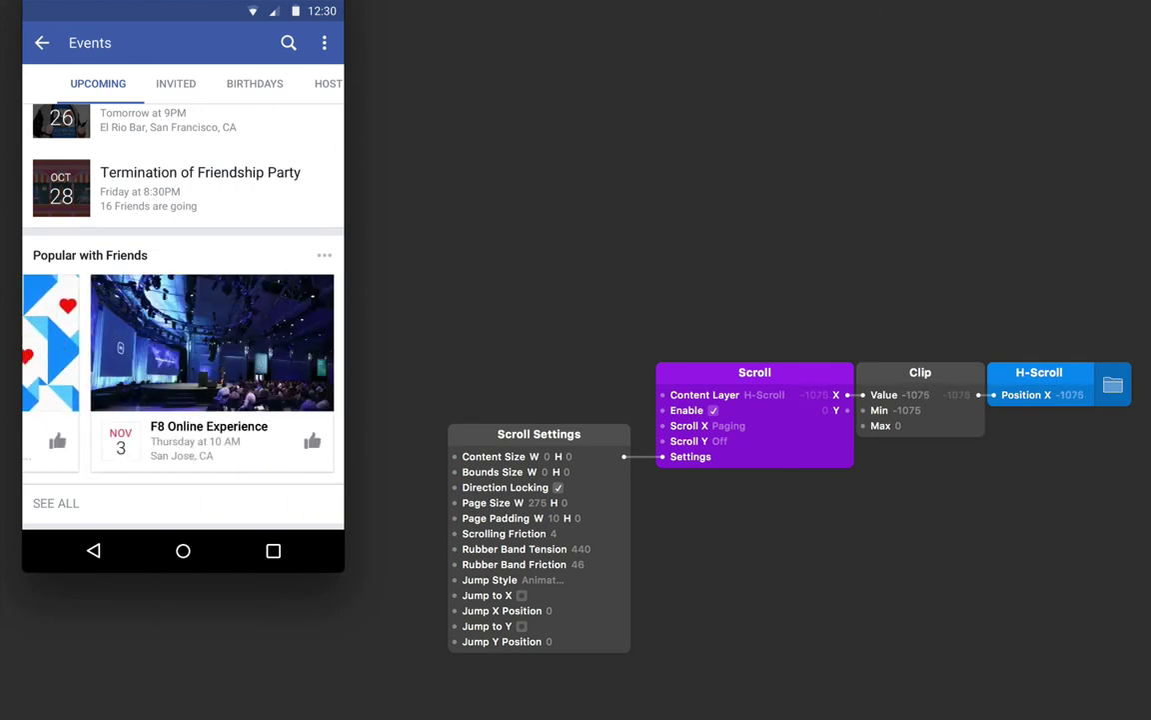
pyautogui.moveTo(262, 336); pyautogui.dragTo(40, 313)
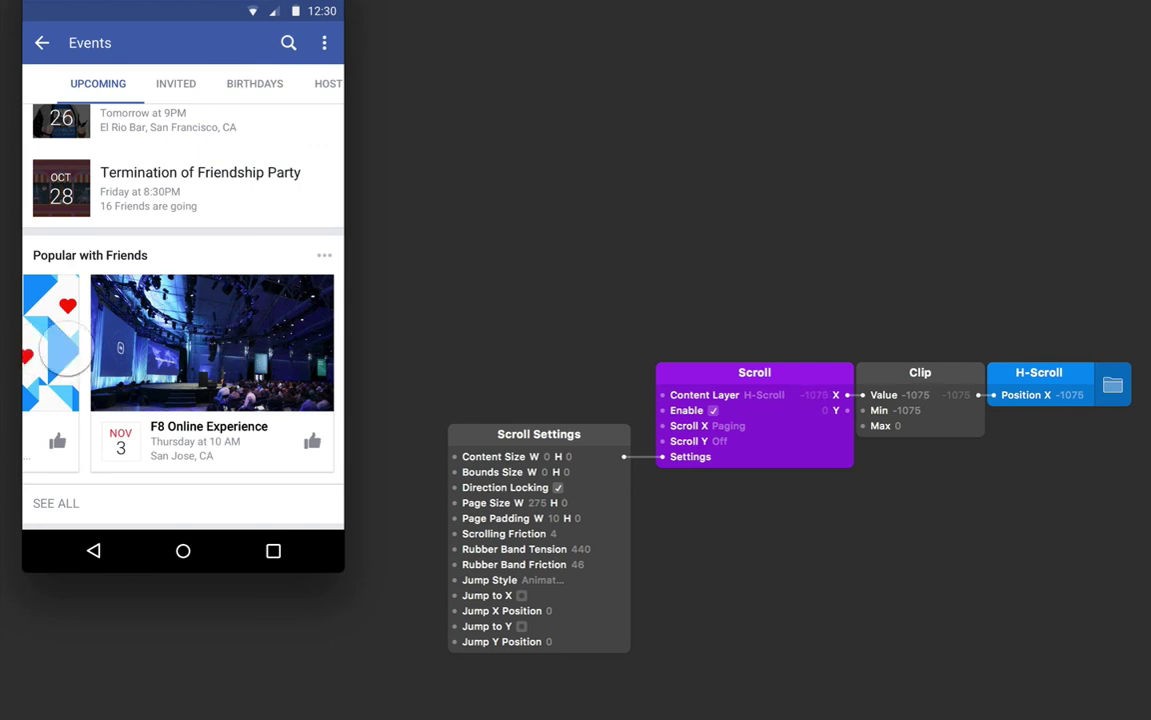
pyautogui.moveTo(215, 336); pyautogui.dragTo(5, 339)
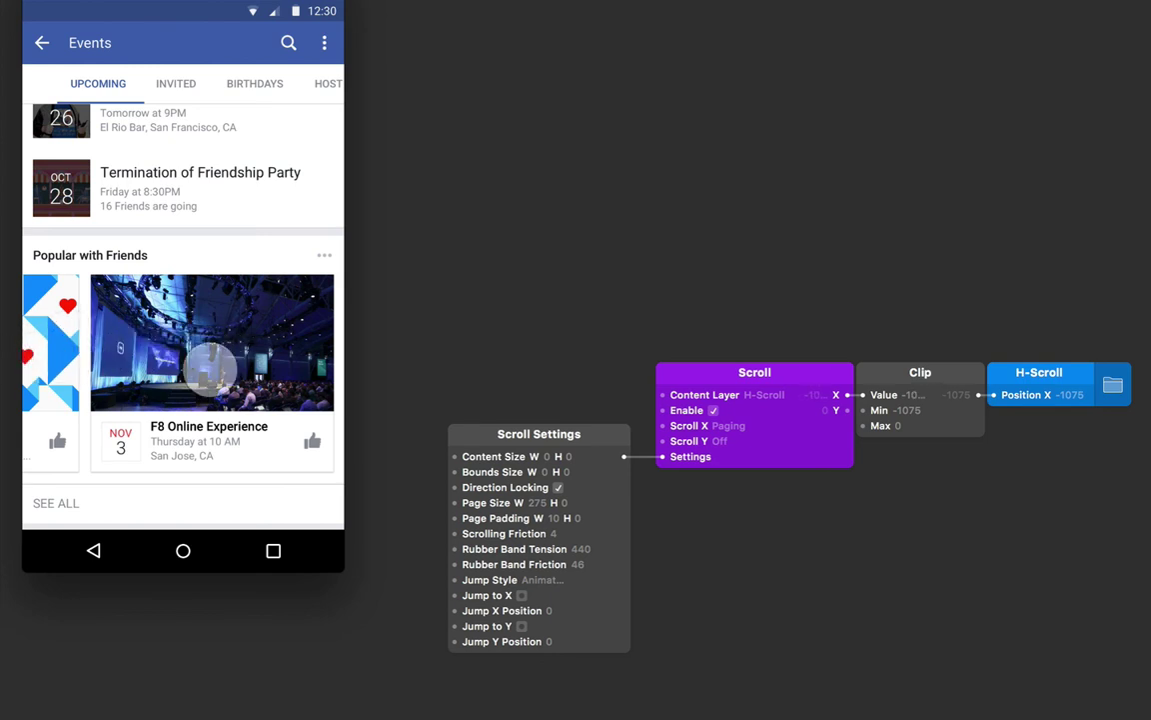
pyautogui.moveTo(110, 362); pyautogui.dragTo(259, 366)
pyautogui.moveTo(72, 364); pyautogui.dragTo(250, 356)
pyautogui.moveTo(107, 339); pyautogui.dragTo(145, 339)
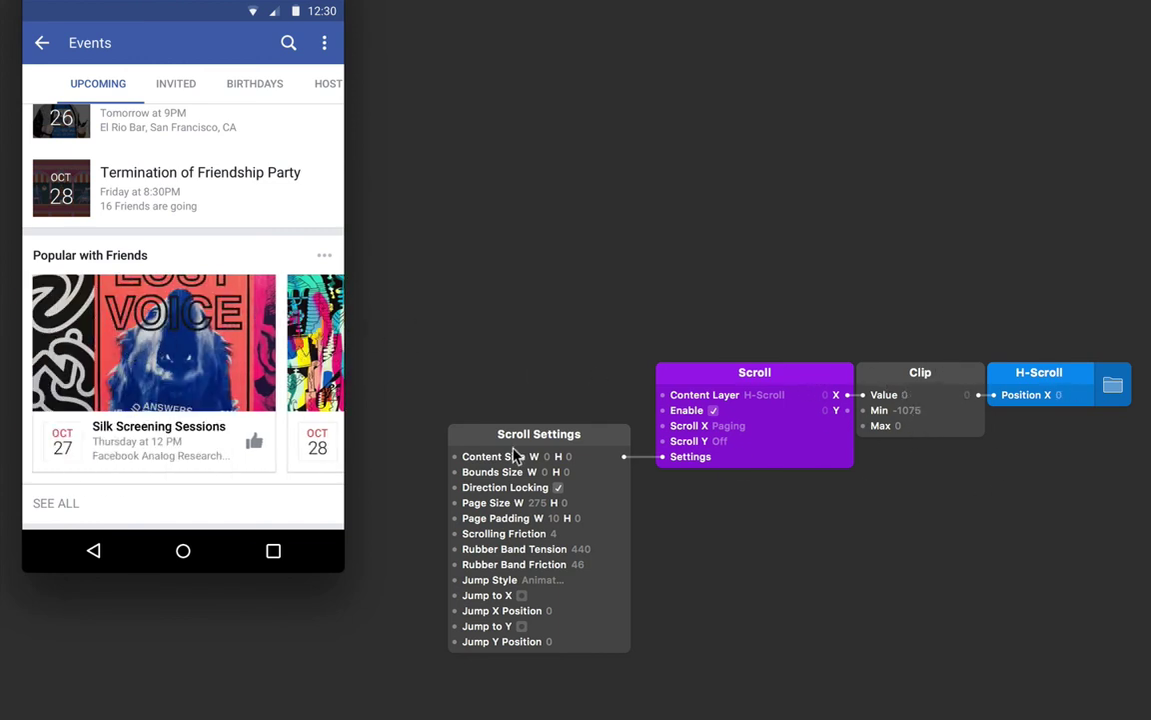
pyautogui.moveTo(155, 390); pyautogui.dragTo(292, 368)
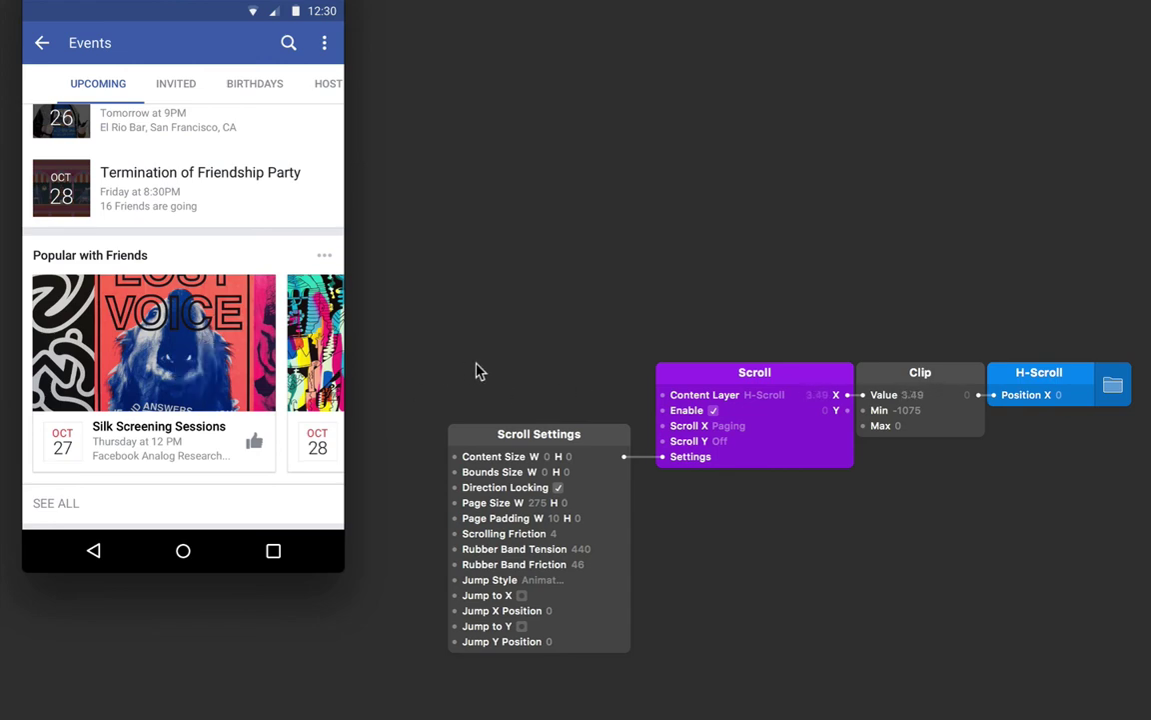